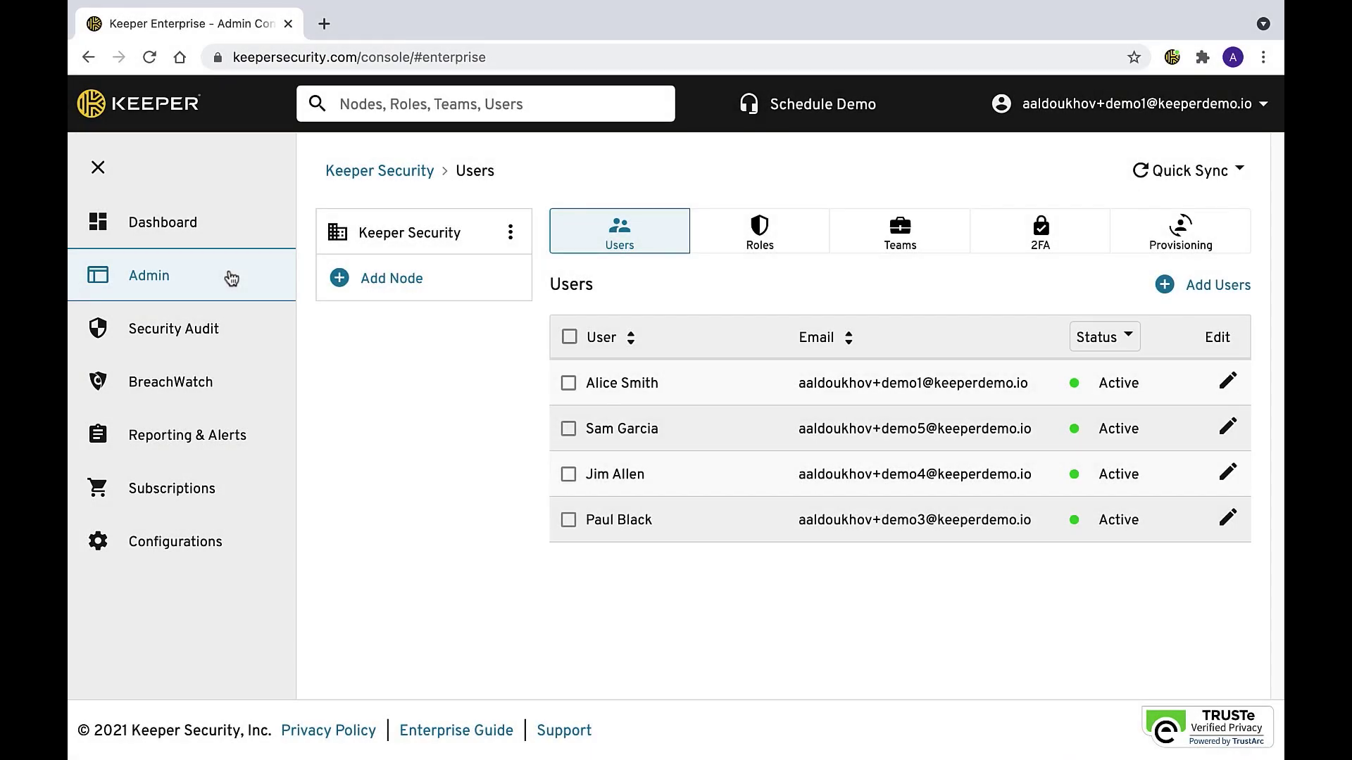
- Assign a second user to the Keeper Administrator role through the Add User dialog
{"action": "left_click", "coordinate": [757, 246]}
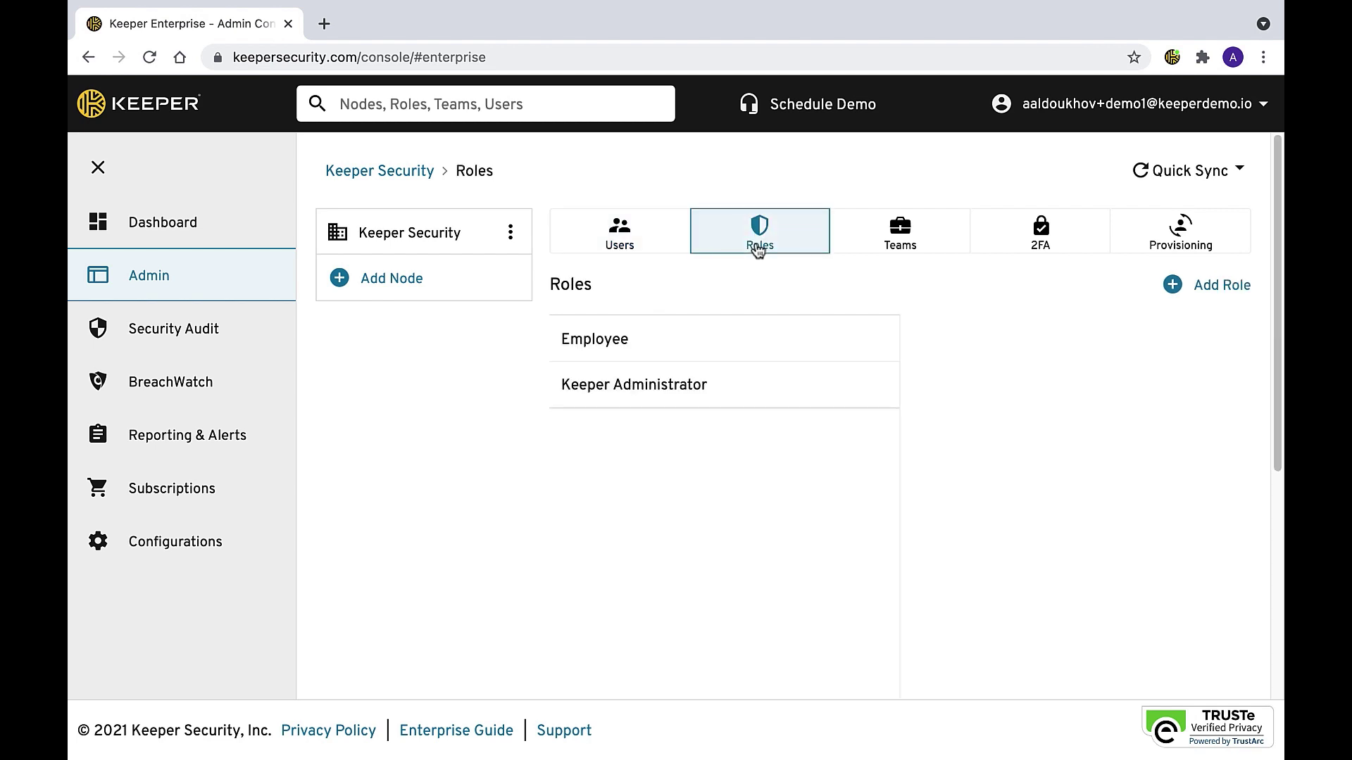
{"action": "left_click", "coordinate": [710, 393]}
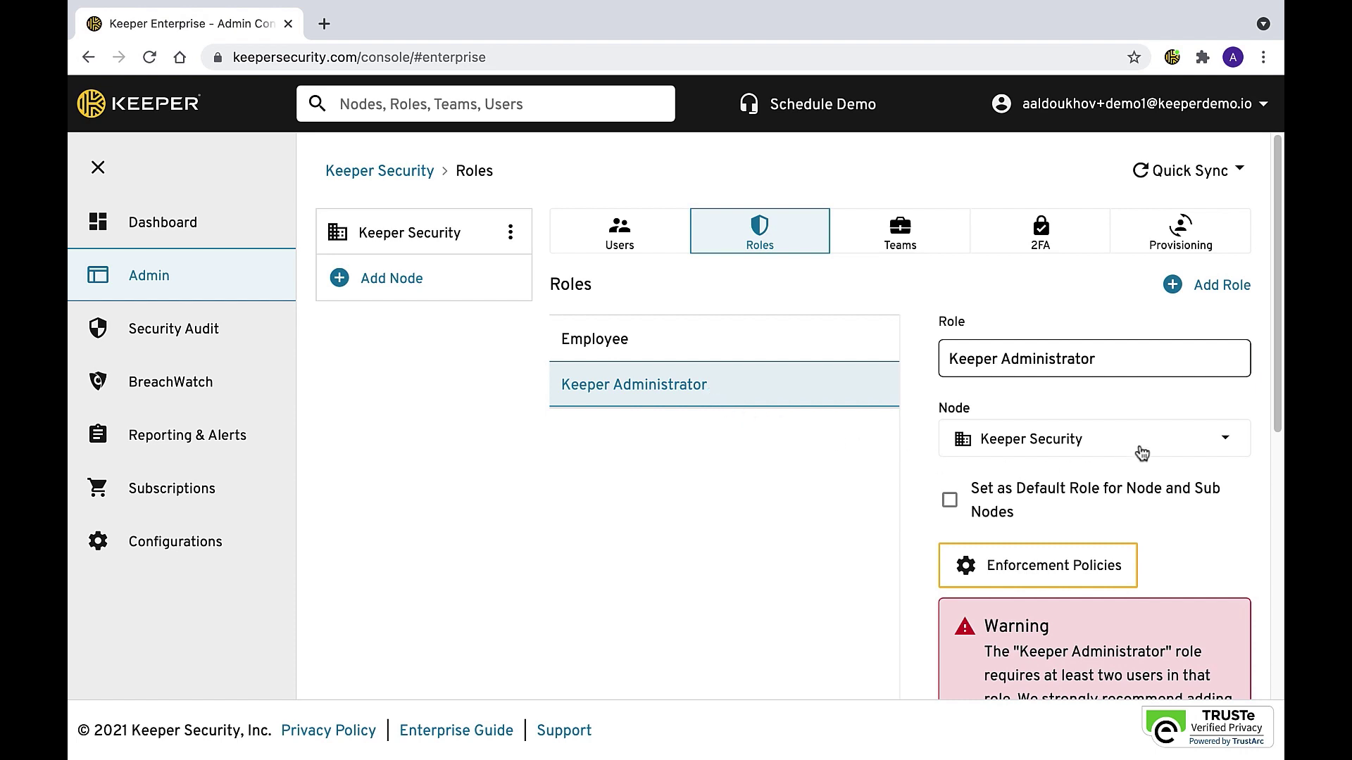
{"action": "scroll", "coordinate": [1192, 407], "scroll_direction": "down", "scroll_amount": 2}
{"action": "scroll", "coordinate": [1192, 406], "scroll_direction": "down", "scroll_amount": 4}
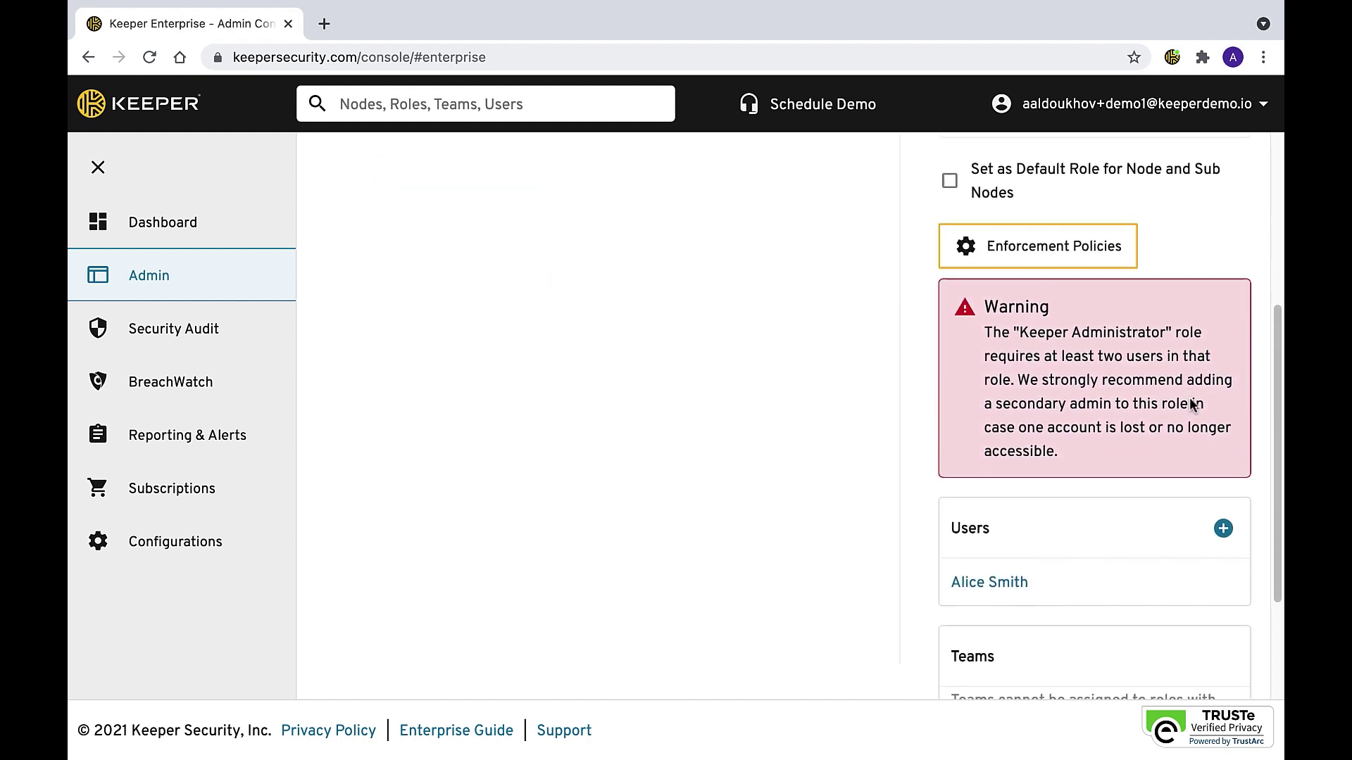
{"action": "left_click", "coordinate": [1223, 499]}
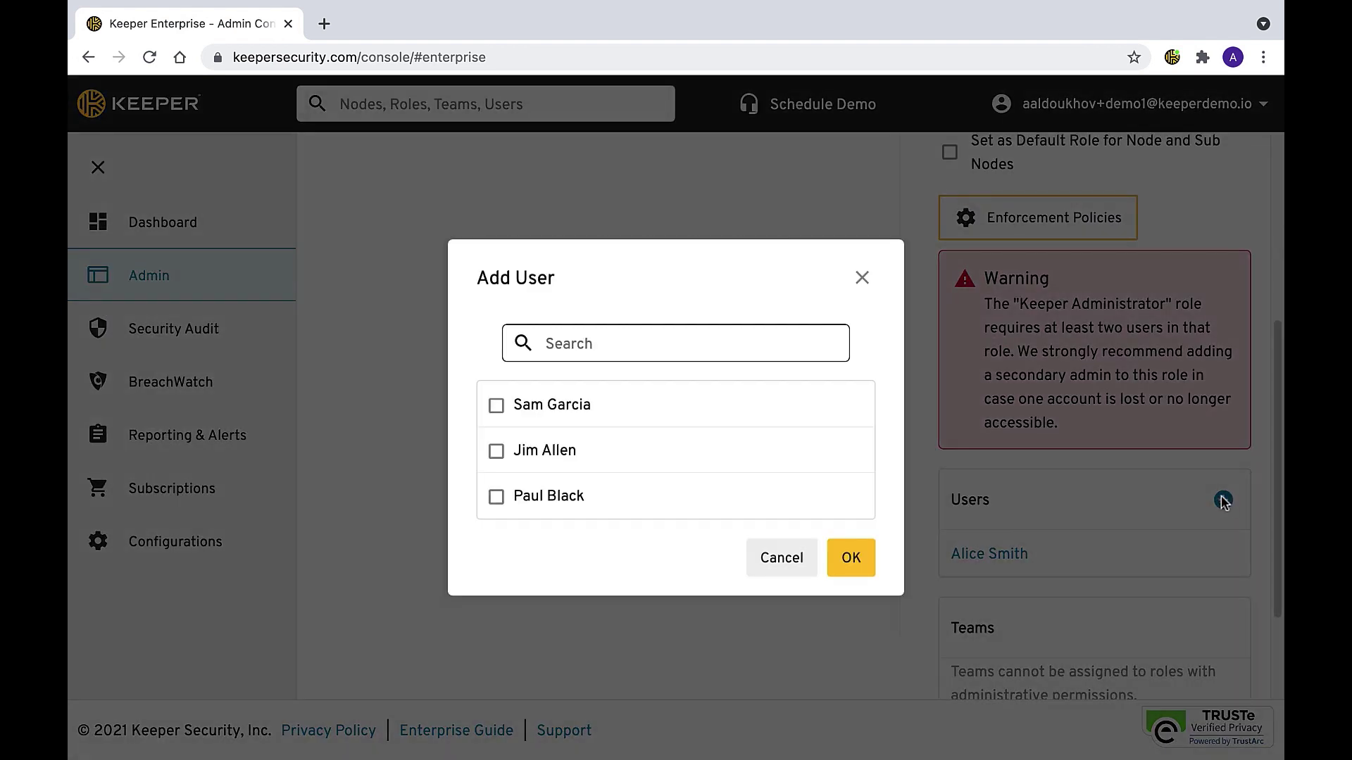
{"action": "left_click", "coordinate": [809, 498]}
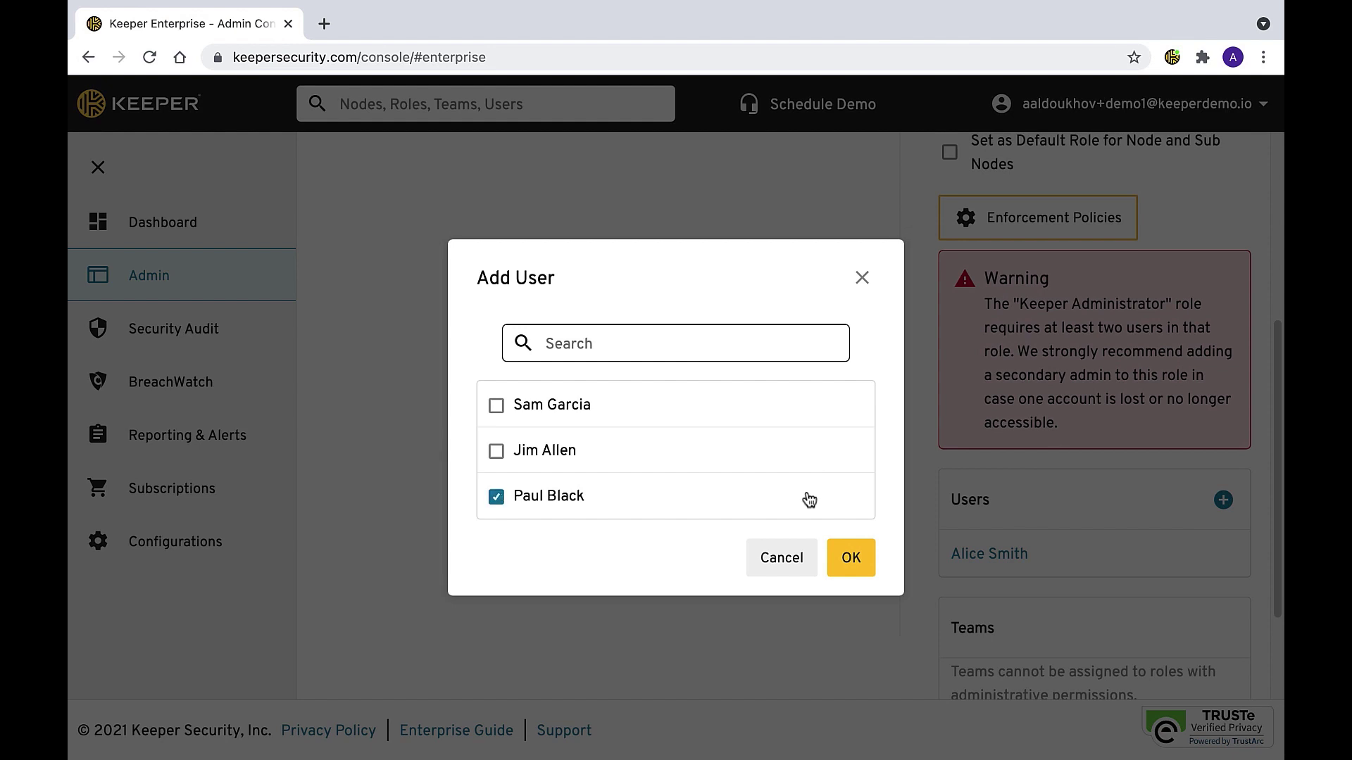
{"action": "left_click", "coordinate": [849, 556]}
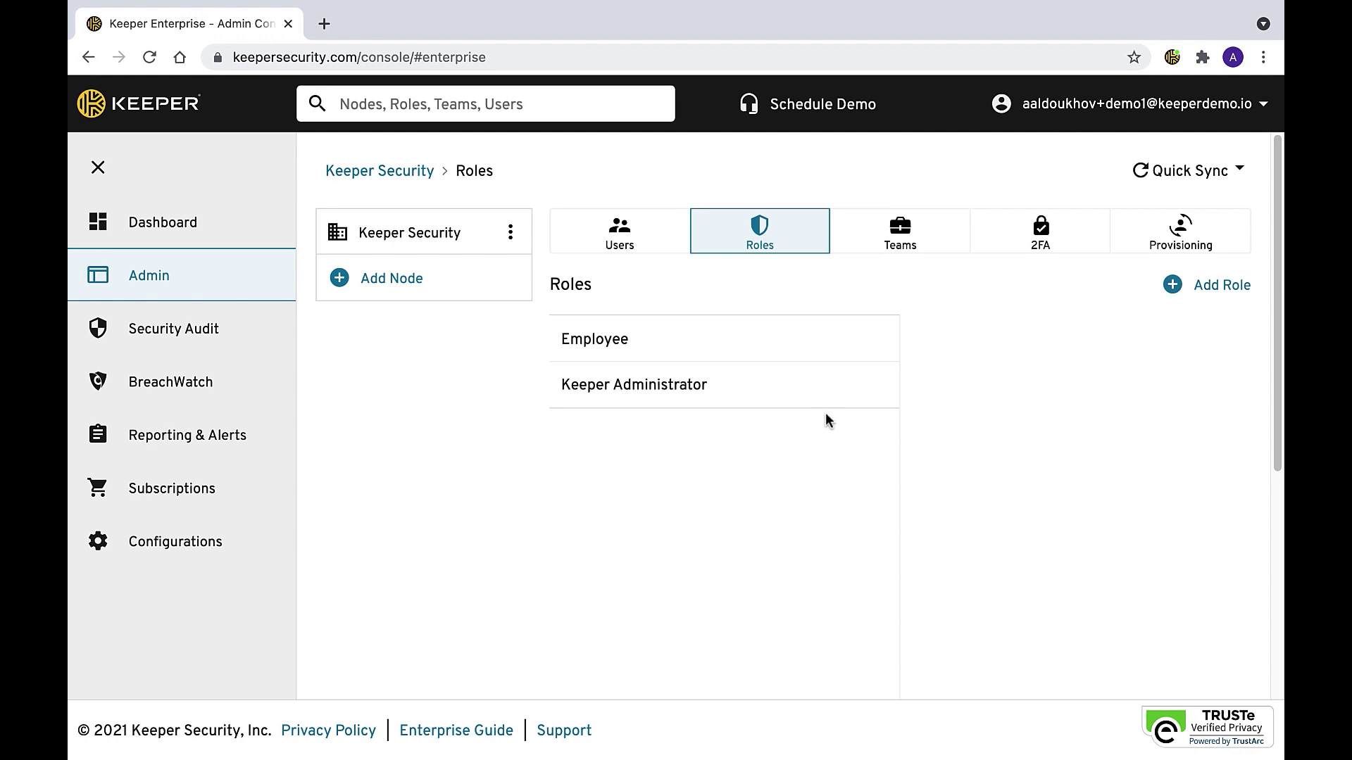
- Grant Transfer Account in the Keeper Administrator role's Keeper Security node administrative permissions
{"action": "left_click", "coordinate": [837, 405]}
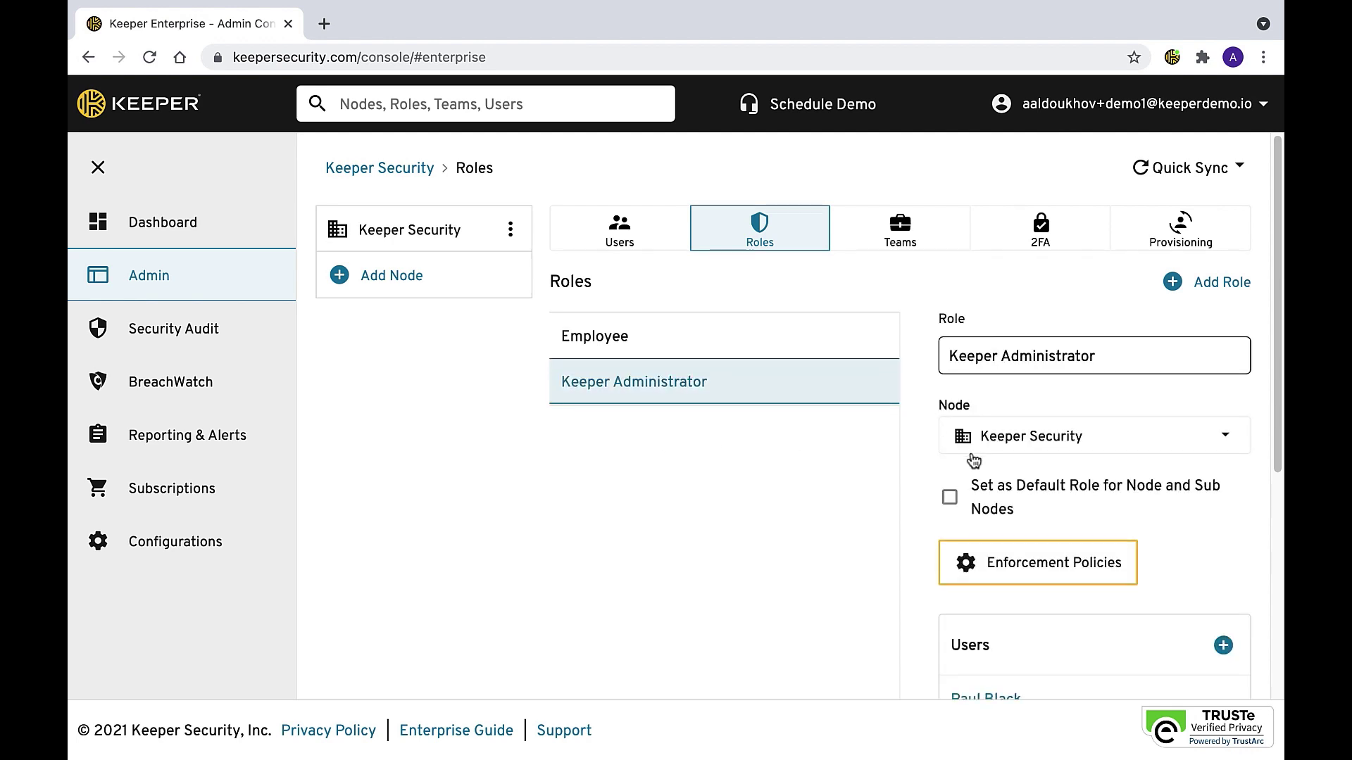
{"action": "scroll", "coordinate": [974, 461], "scroll_direction": "down", "scroll_amount": 5}
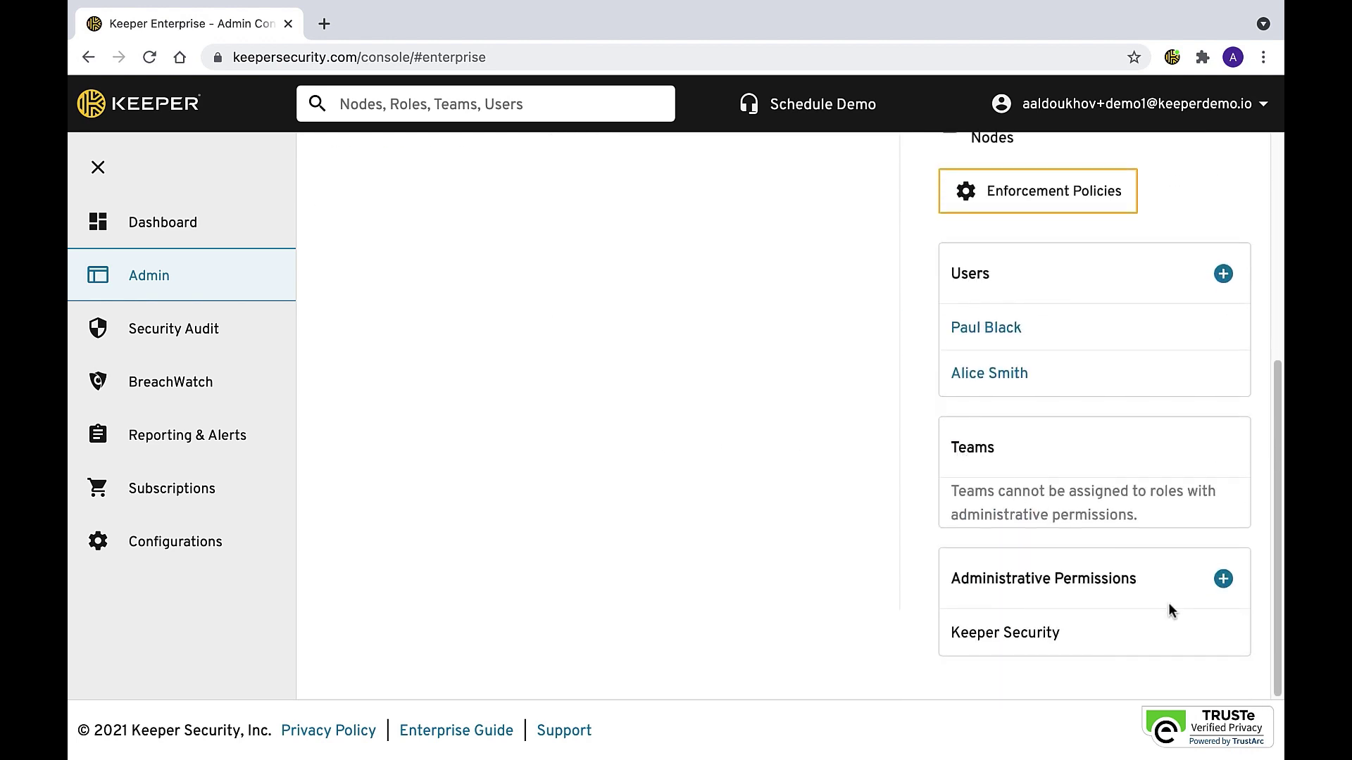
{"action": "left_click", "coordinate": [1223, 631]}
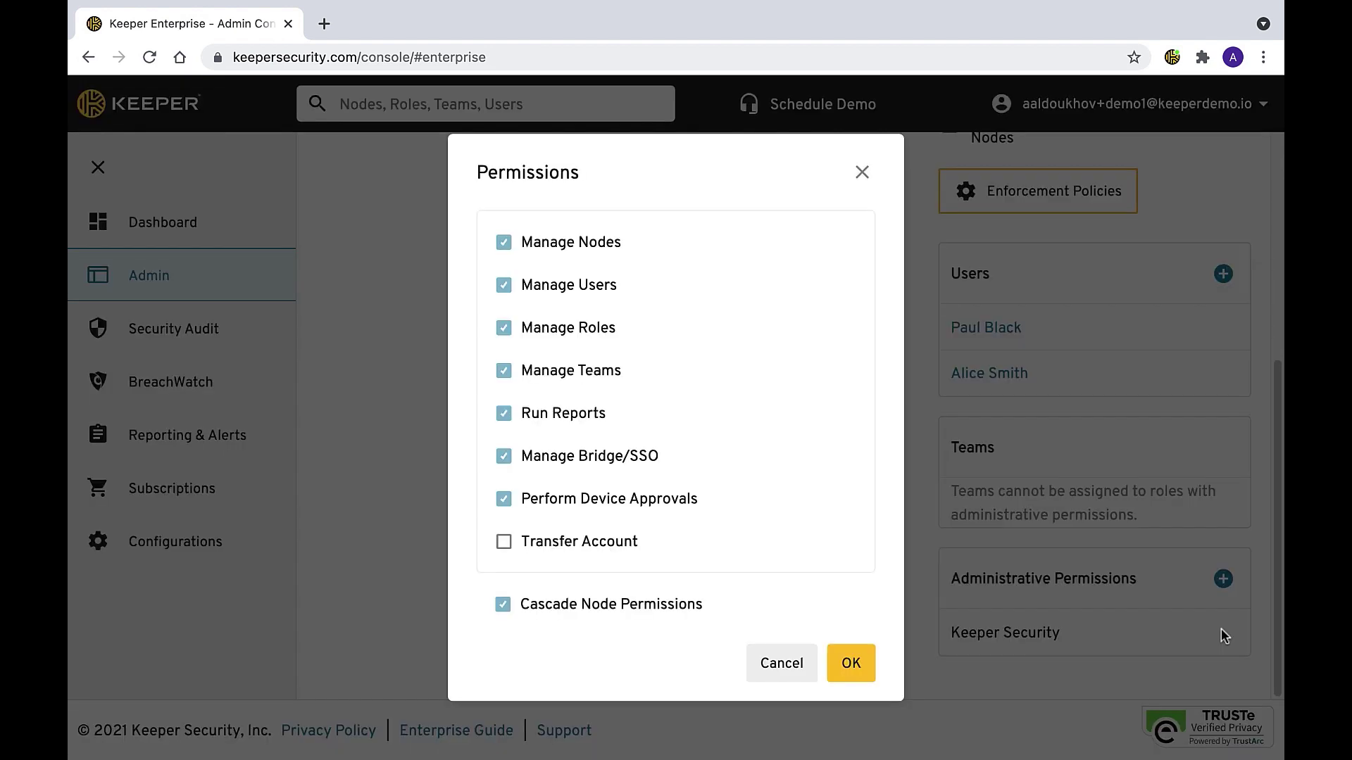
{"action": "left_click", "coordinate": [532, 548]}
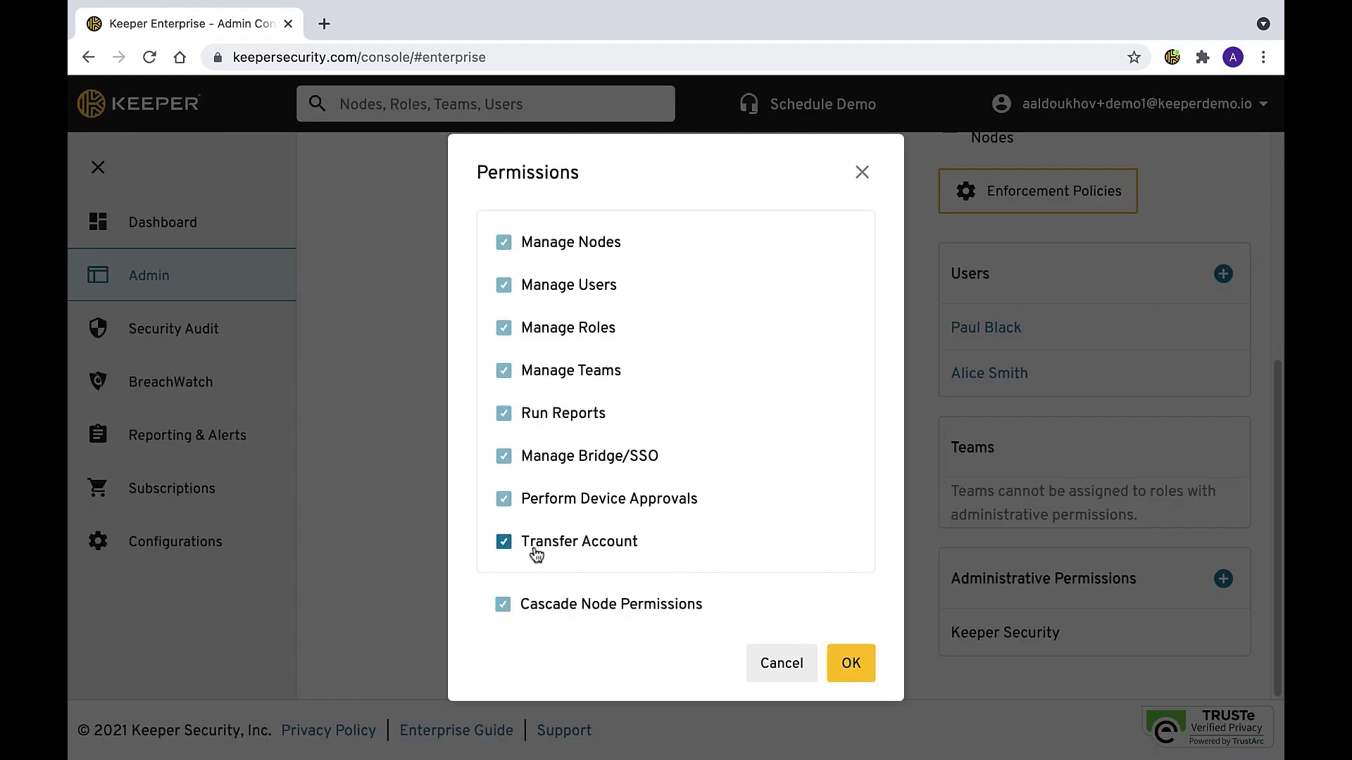
{"action": "left_click", "coordinate": [855, 662]}
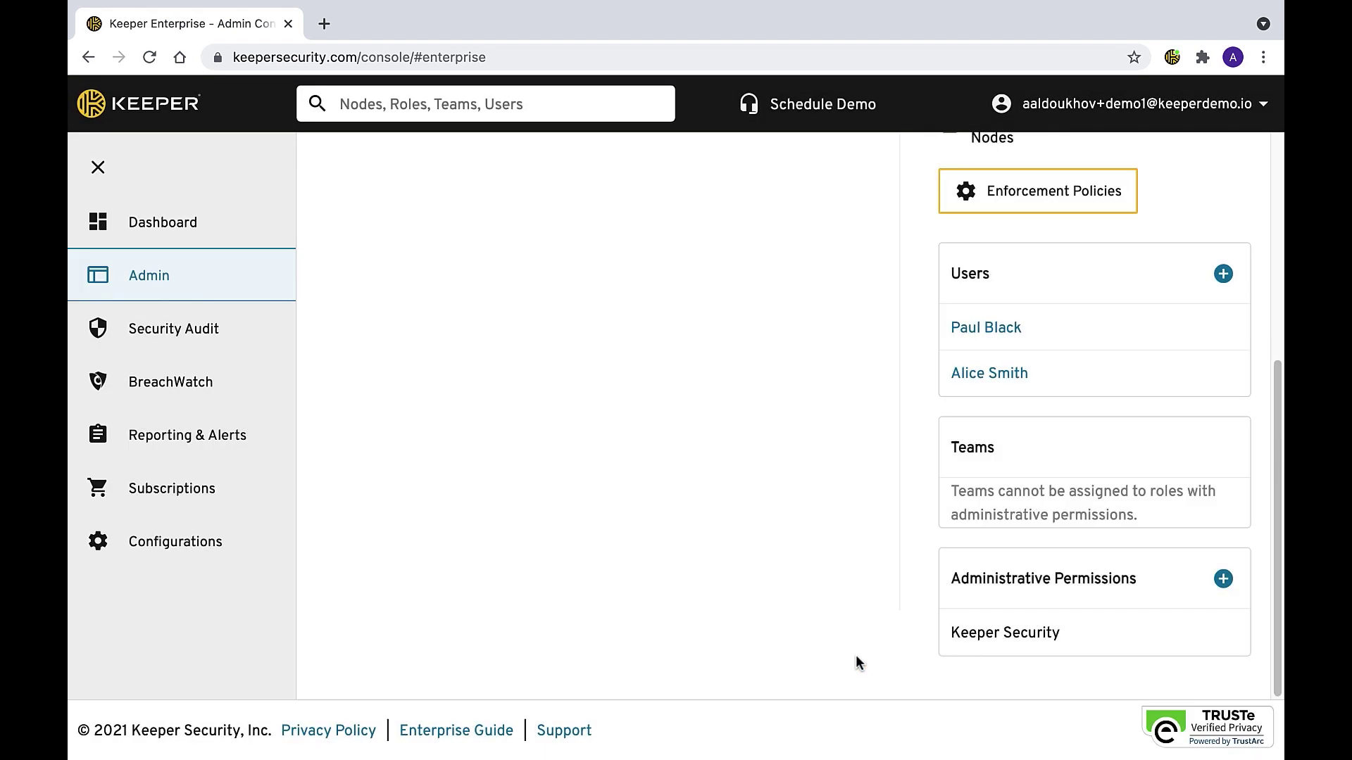
{"action": "scroll", "coordinate": [855, 655], "scroll_direction": "up", "scroll_amount": 5}
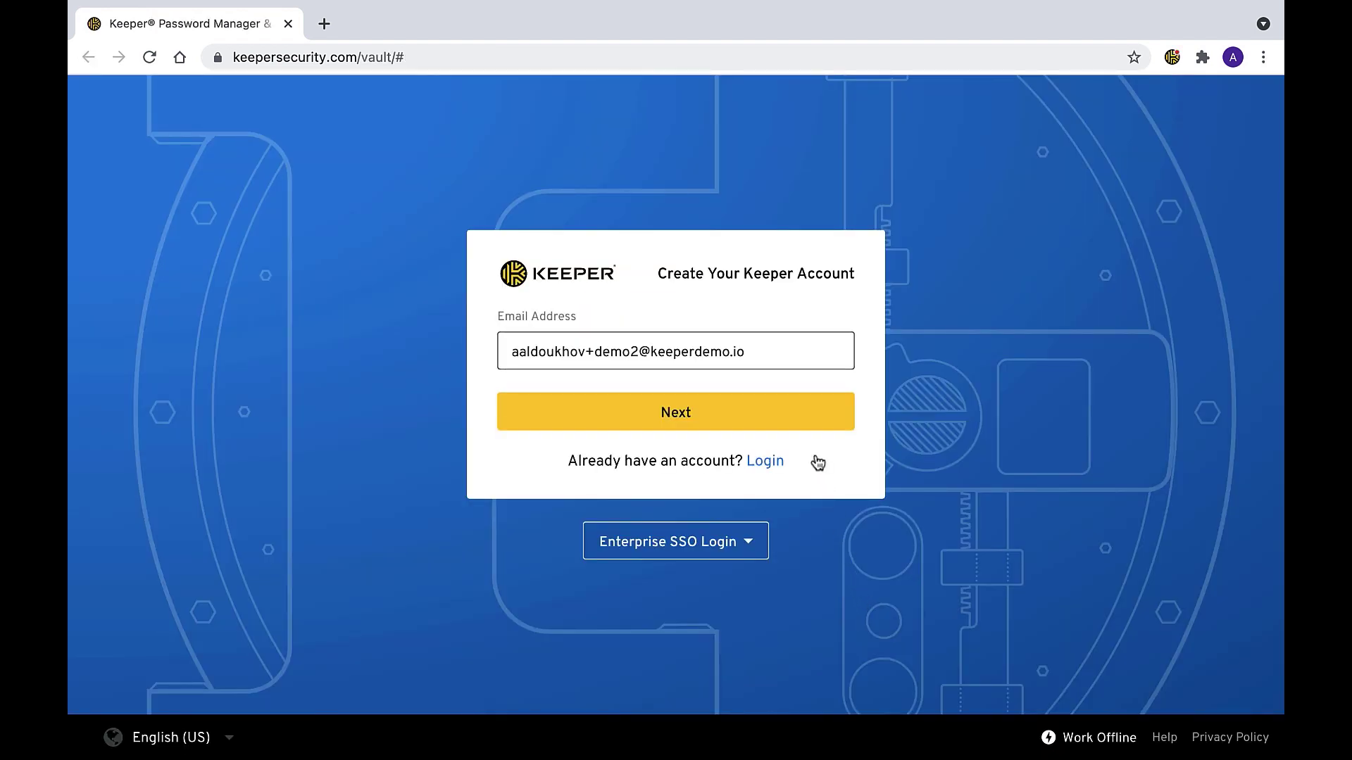
- Enter and confirm the new account's master password, accept the Terms of Use, and log in
{"action": "left_click", "coordinate": [800, 416]}
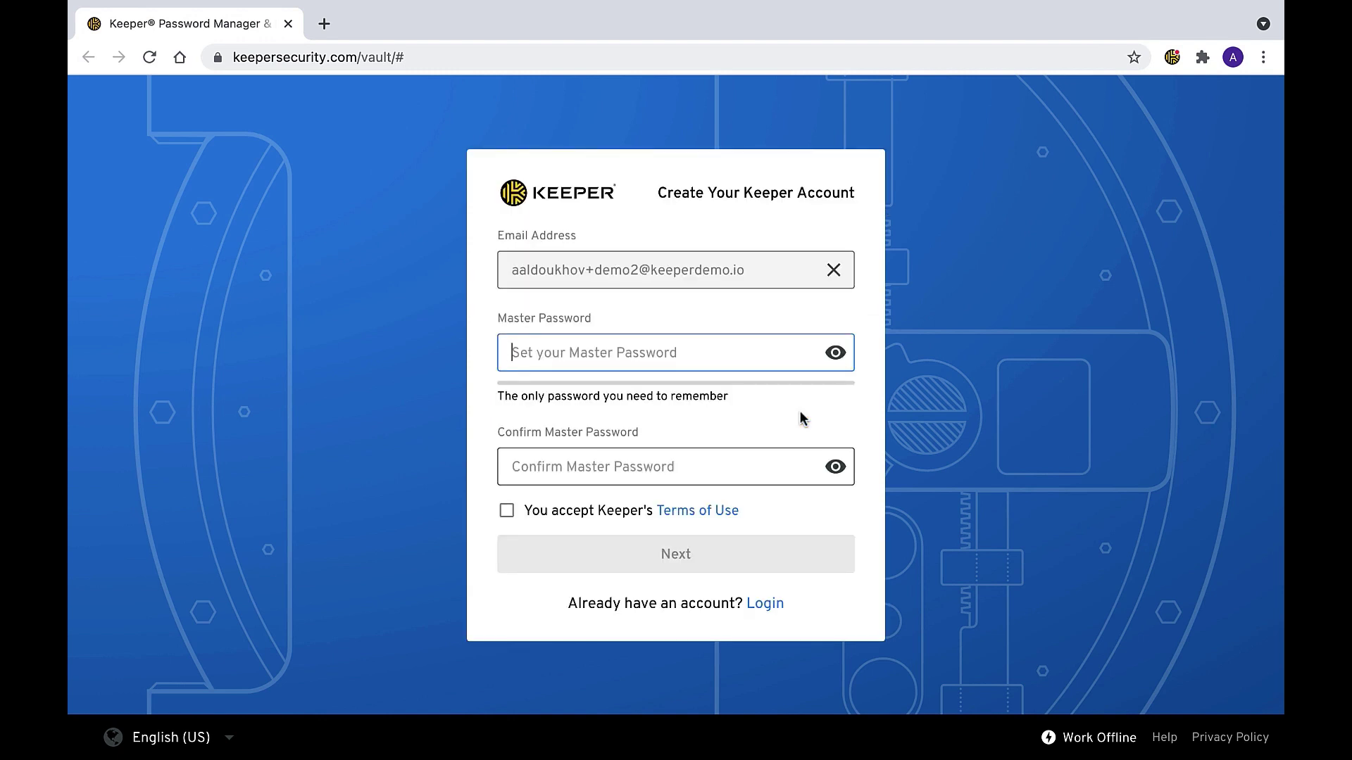
{"action": "key", "text": "ctrl+v"}
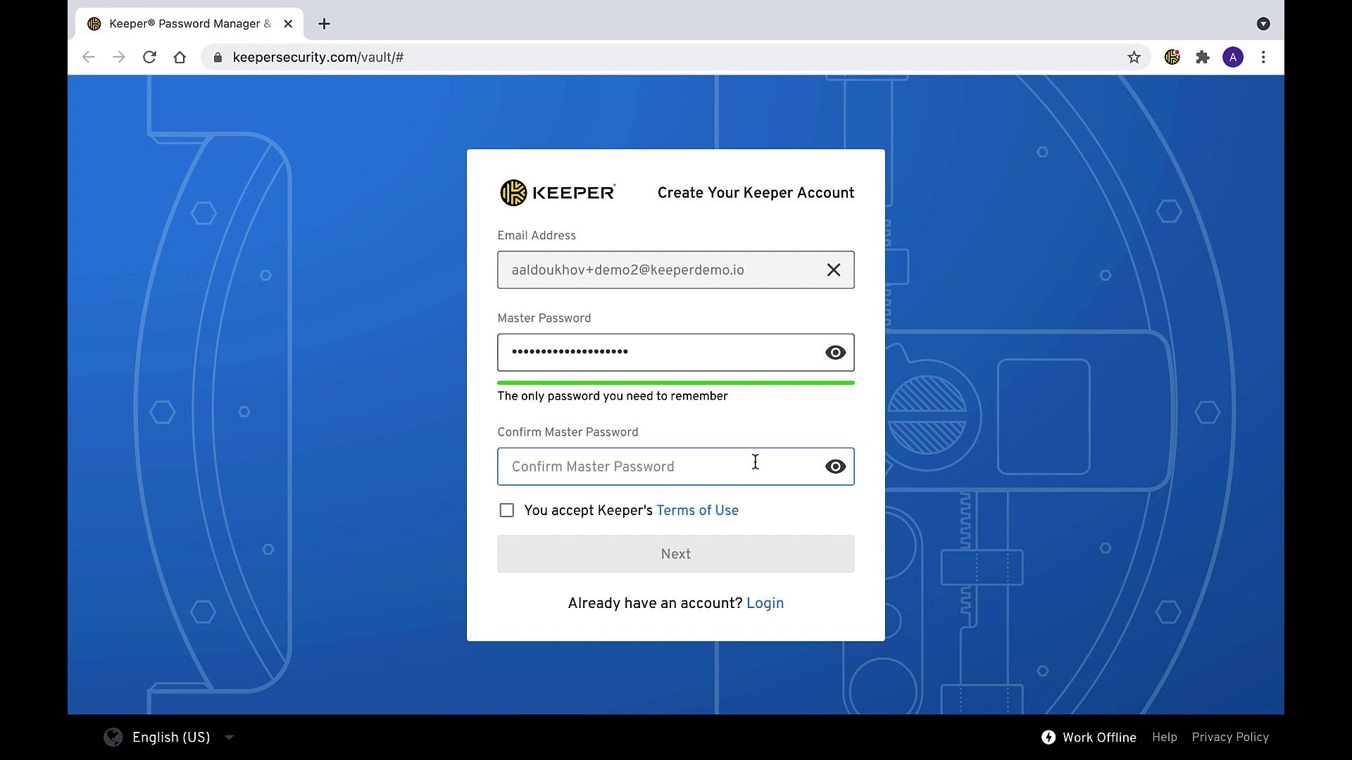
{"action": "key", "text": "ctrl+v"}
{"action": "left_click", "coordinate": [506, 513]}
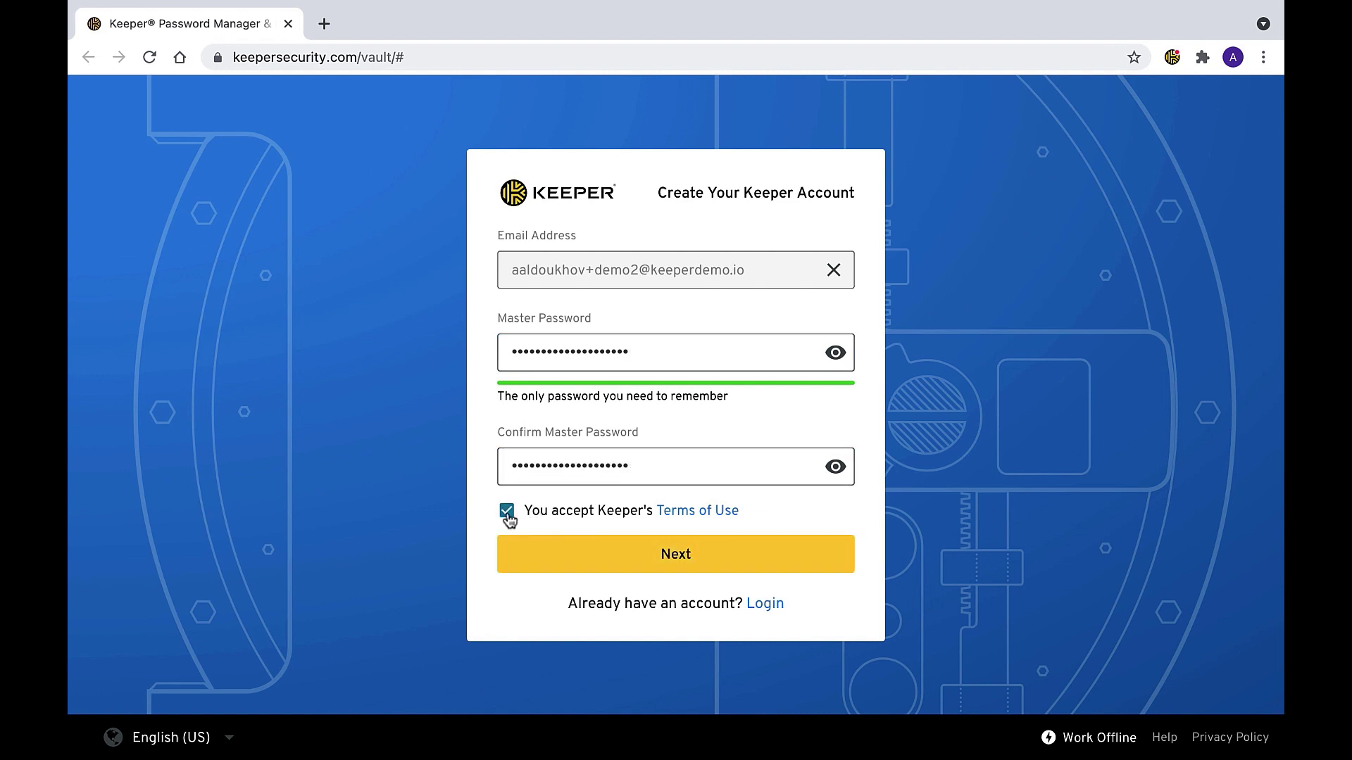
{"action": "left_click", "coordinate": [649, 556]}
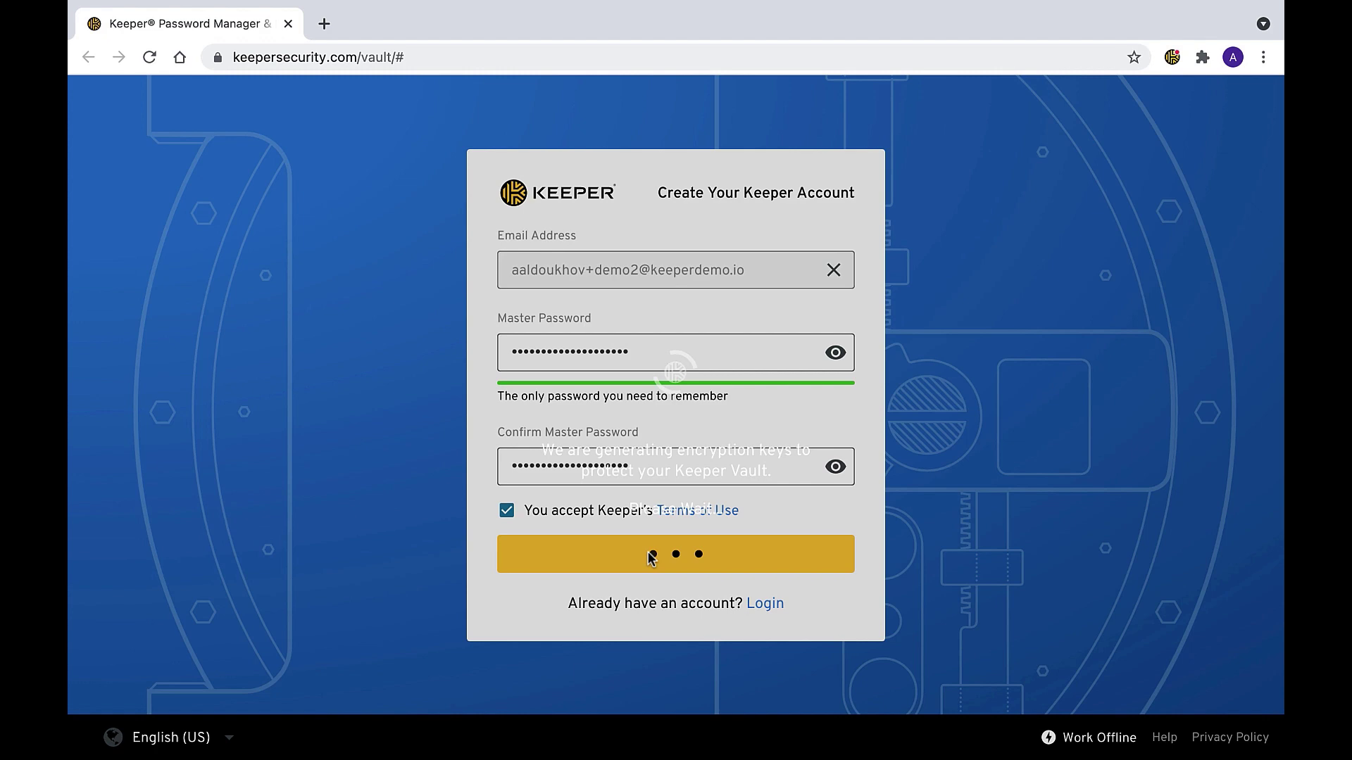
{"action": "type", "text": "****"}
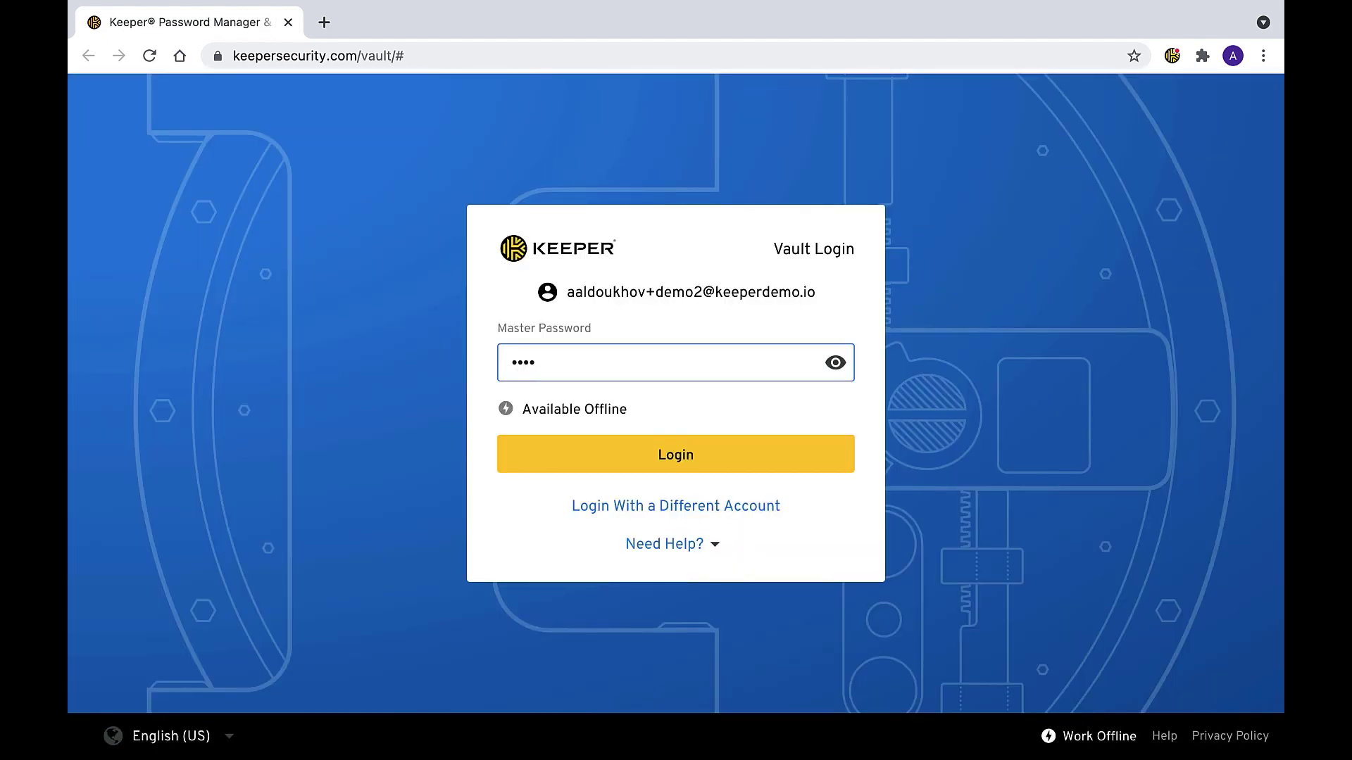
{"action": "type", "text": "****************"}
{"action": "left_click", "coordinate": [742, 445]}
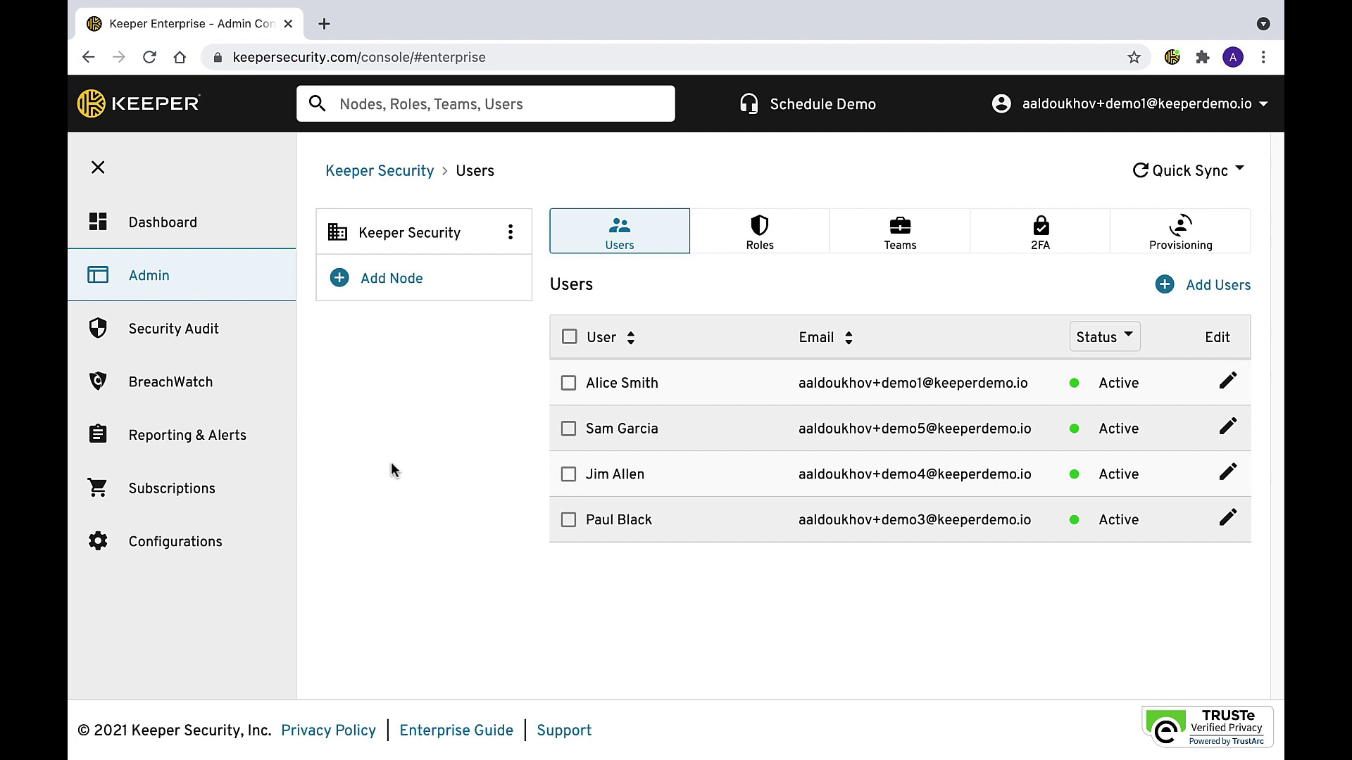
- Set Employee master password complexity: length 20, 6 digits, 5 uppercase, 5 lowercase letters
{"action": "left_click", "coordinate": [771, 252]}
{"action": "left_click", "coordinate": [737, 350]}
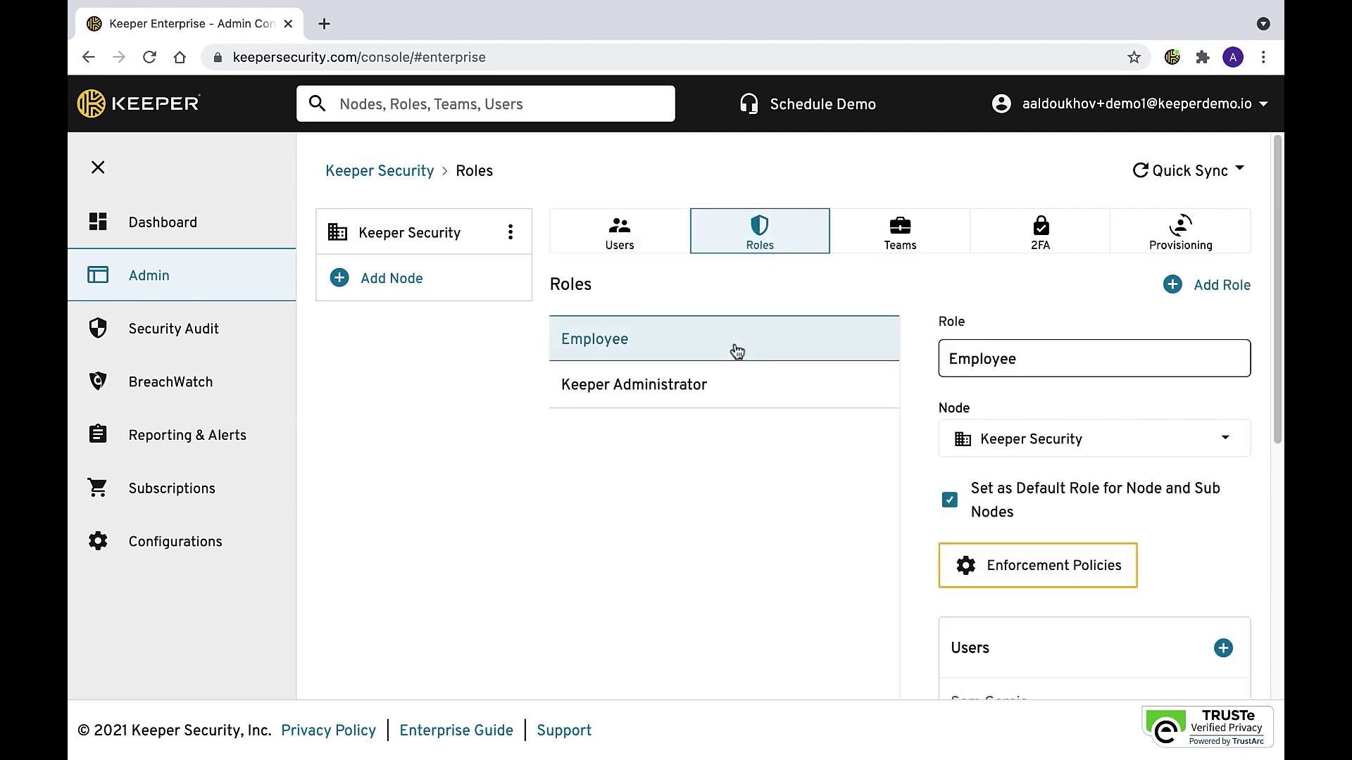
{"action": "left_click", "coordinate": [1011, 560]}
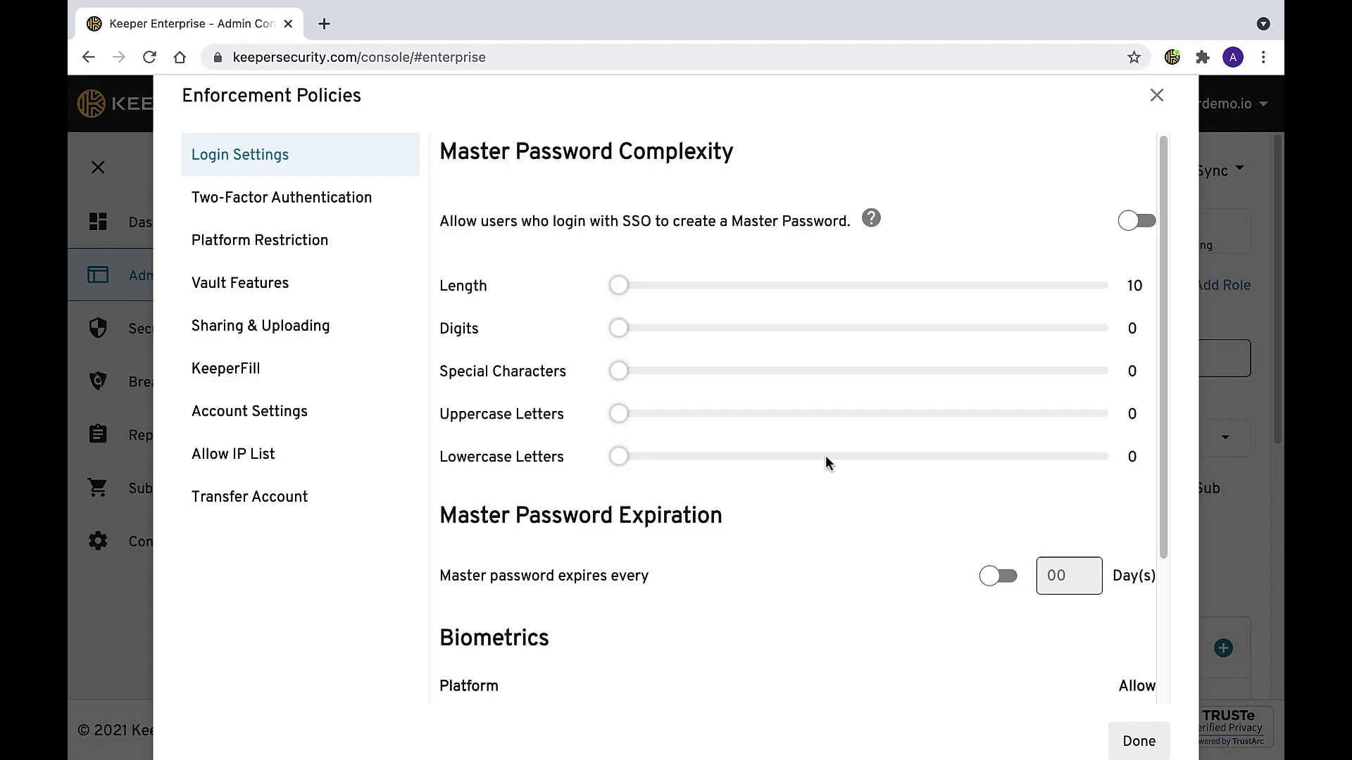
{"action": "left_click_drag", "start_coordinate": [623, 284], "coordinate": [673, 285]}
{"action": "left_click_drag", "start_coordinate": [618, 328], "coordinate": [638, 371]}
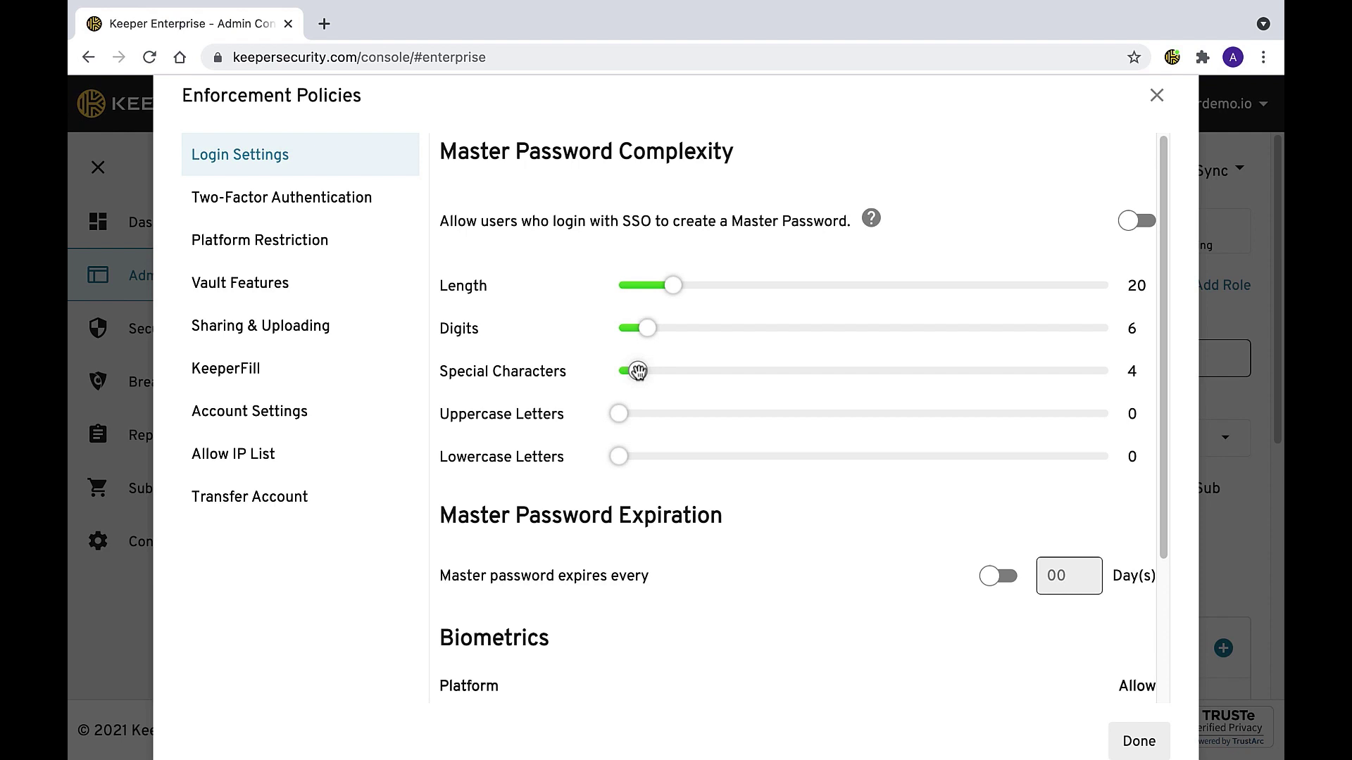
{"action": "left_click_drag", "start_coordinate": [622, 419], "coordinate": [642, 461]}
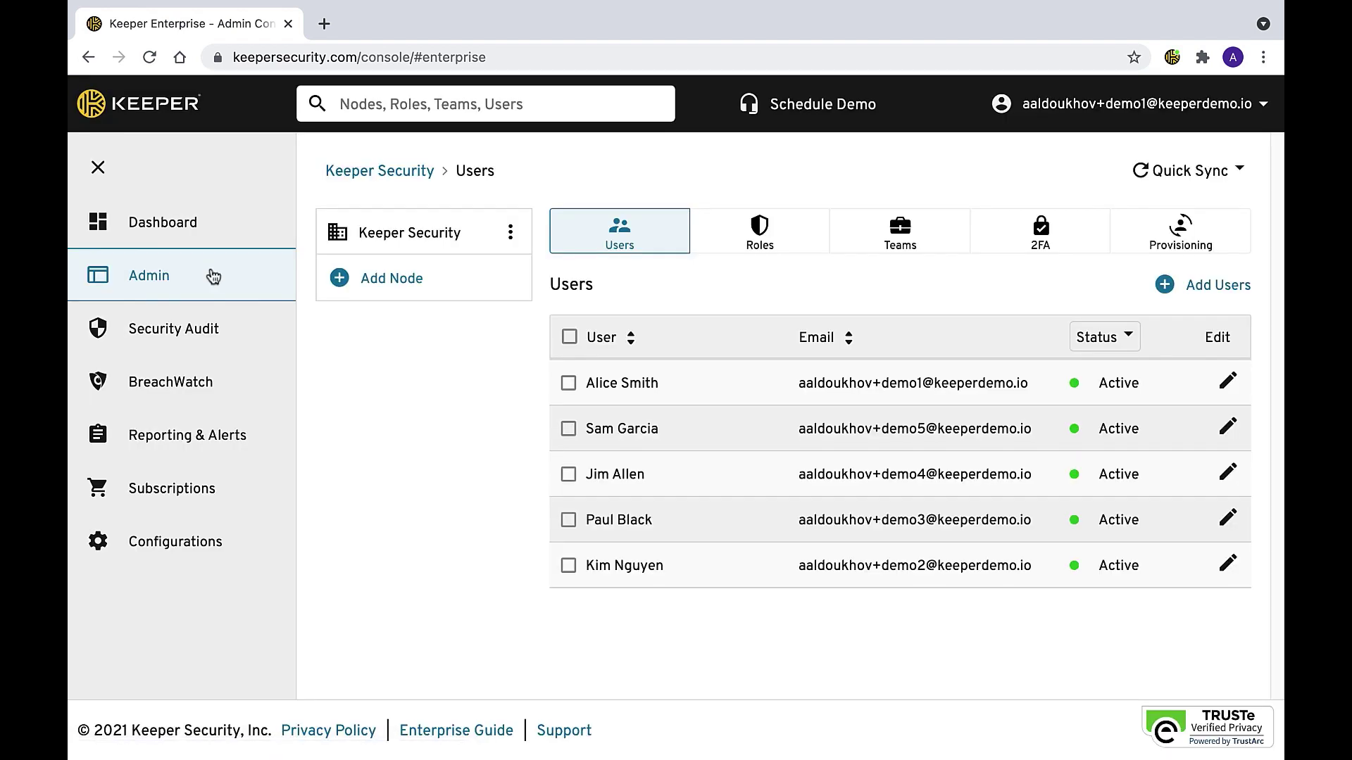
- Go to the 2FA page and log back in with the administrator's master password
{"action": "left_click", "coordinate": [1018, 252]}
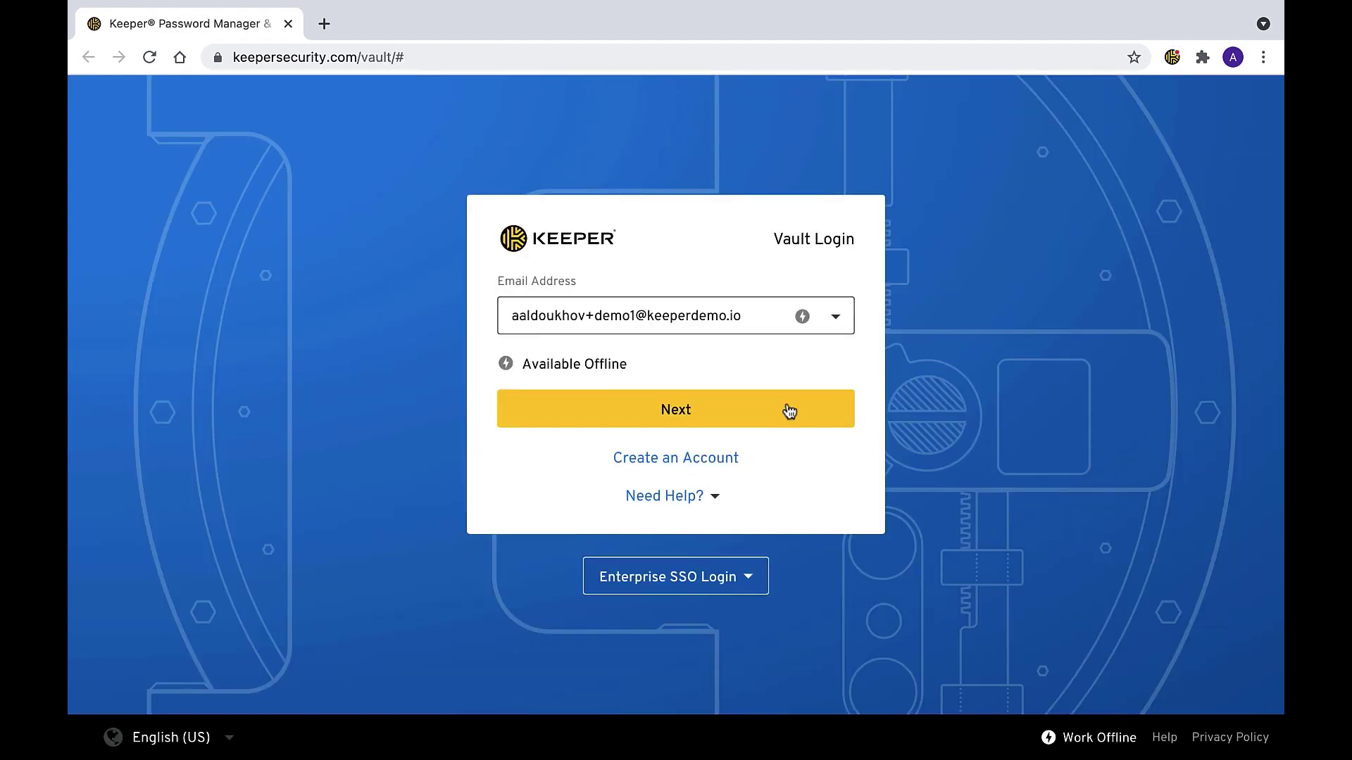
{"action": "left_click", "coordinate": [789, 411]}
{"action": "key", "text": "ctrl+v"}
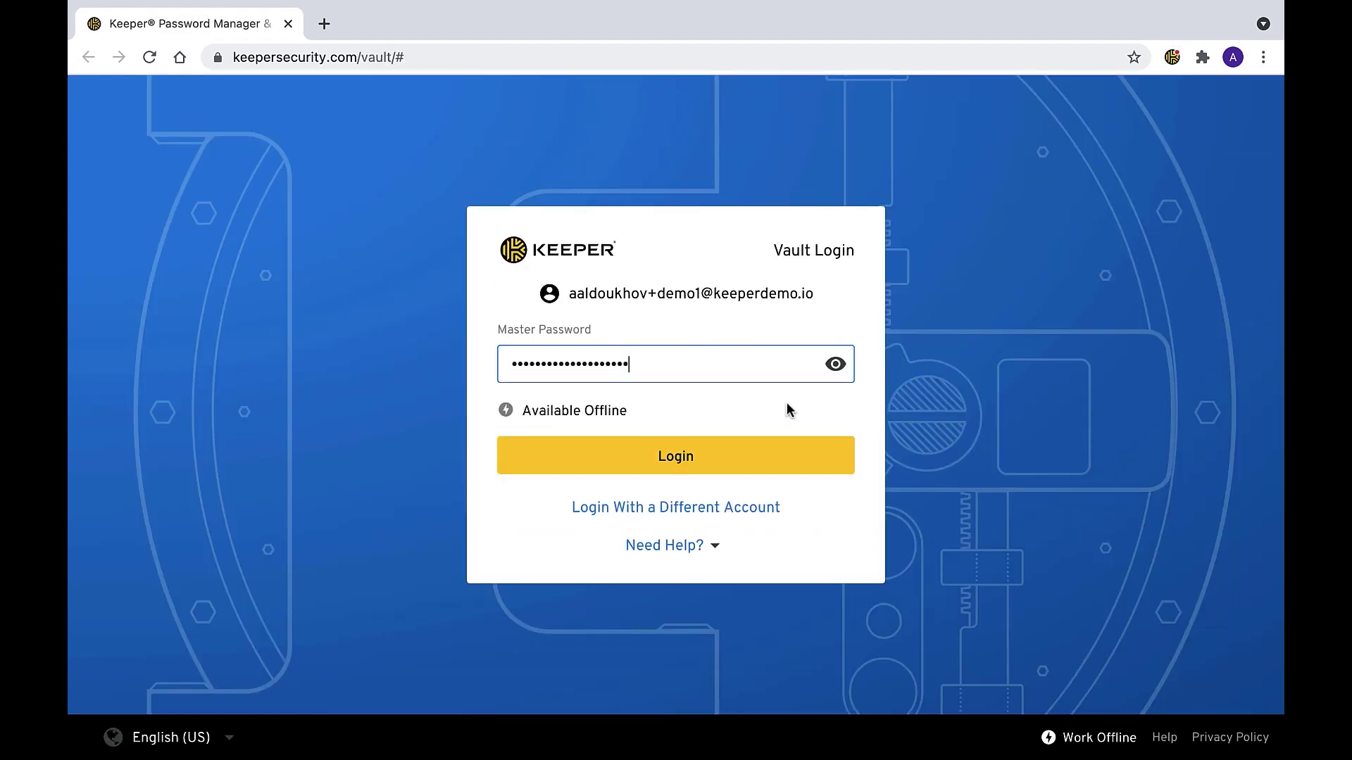
{"action": "left_click", "coordinate": [739, 447]}
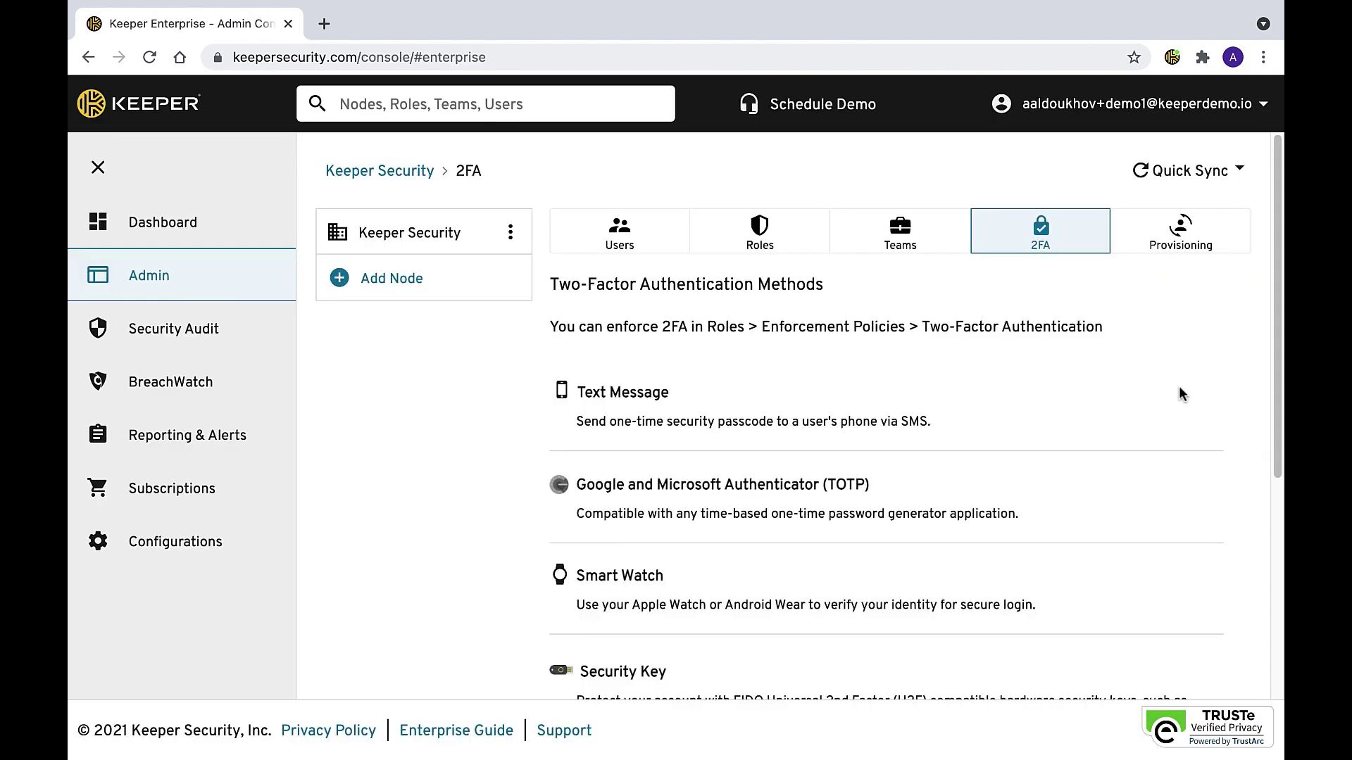
- Scroll through the Two-Factor Authentication Methods page to review the available methods
{"action": "scroll", "coordinate": [1180, 393], "scroll_direction": "down", "scroll_amount": 3}
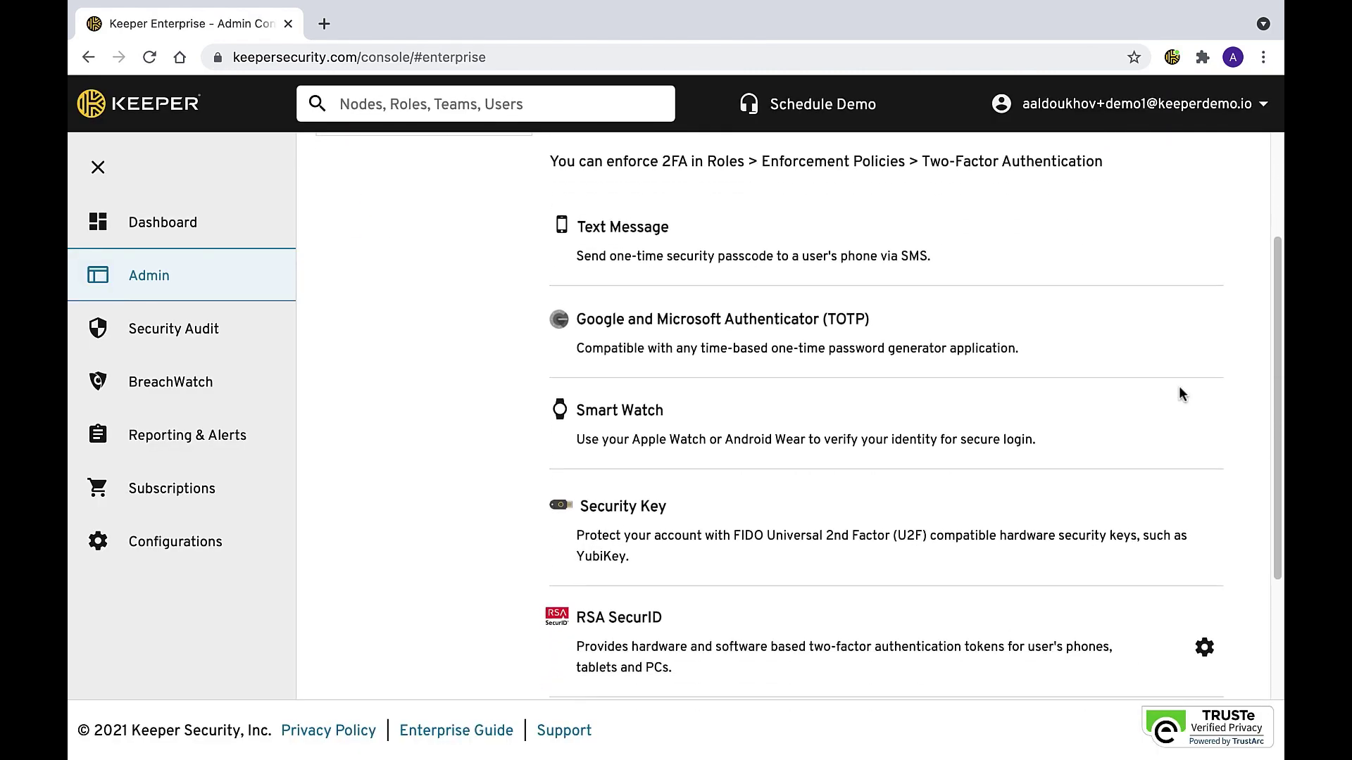
{"action": "scroll", "coordinate": [1181, 393], "scroll_direction": "down", "scroll_amount": 2}
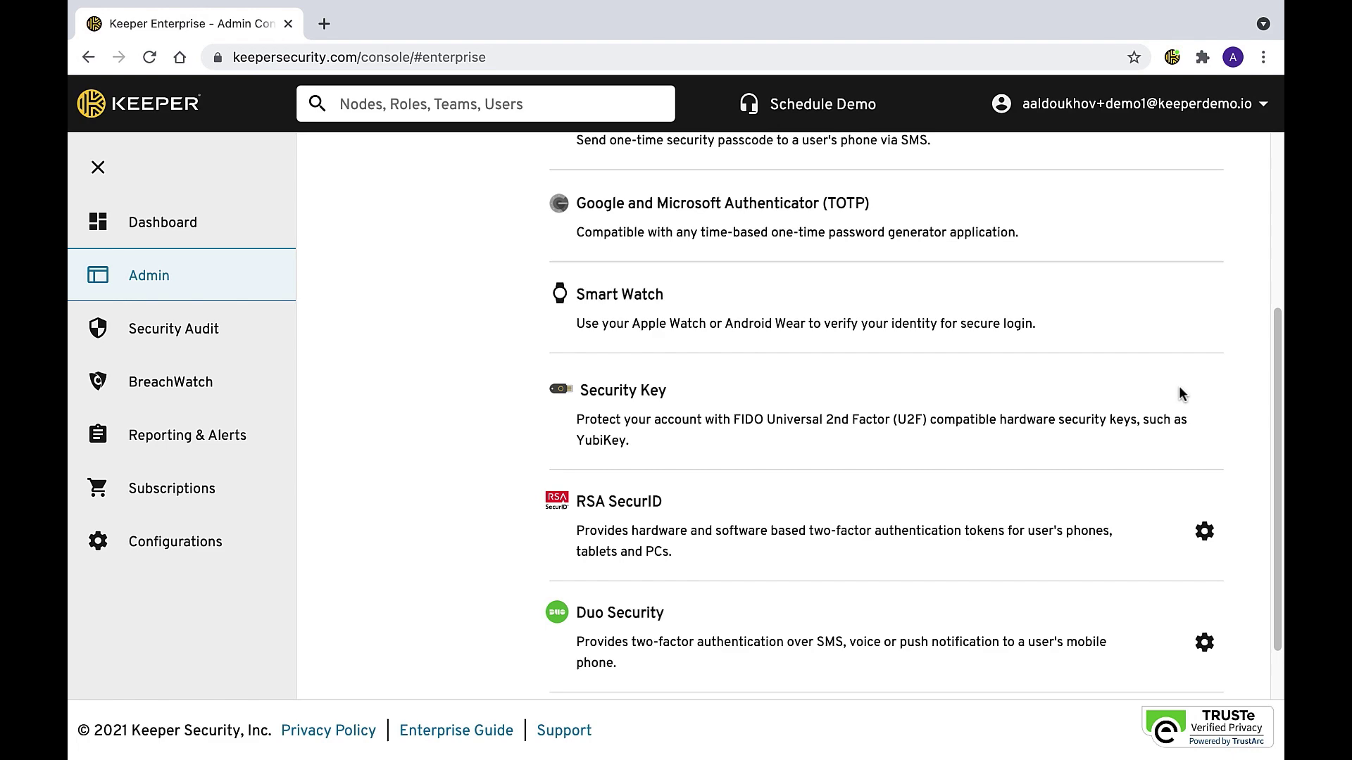
{"action": "scroll", "coordinate": [1180, 393], "scroll_direction": "up", "scroll_amount": 3}
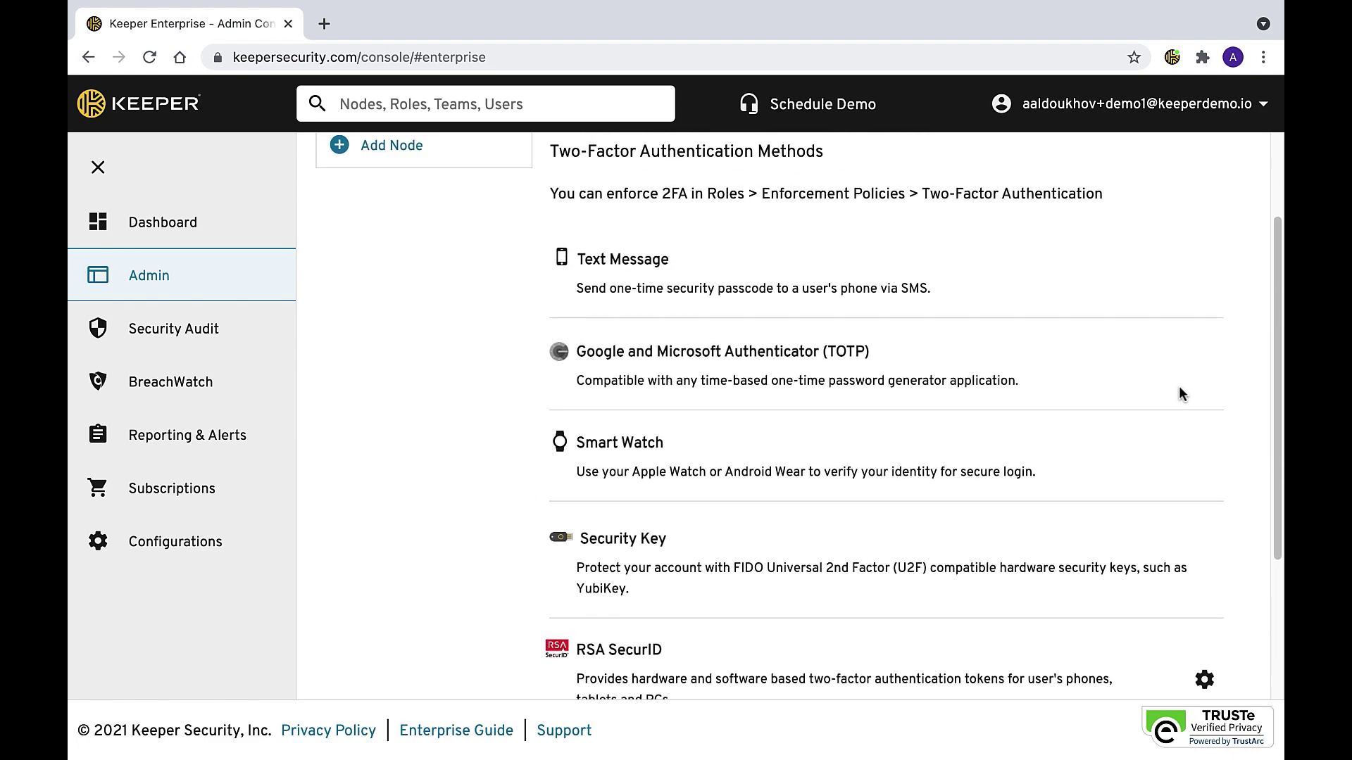
{"action": "scroll", "coordinate": [1180, 393], "scroll_direction": "up", "scroll_amount": 3}
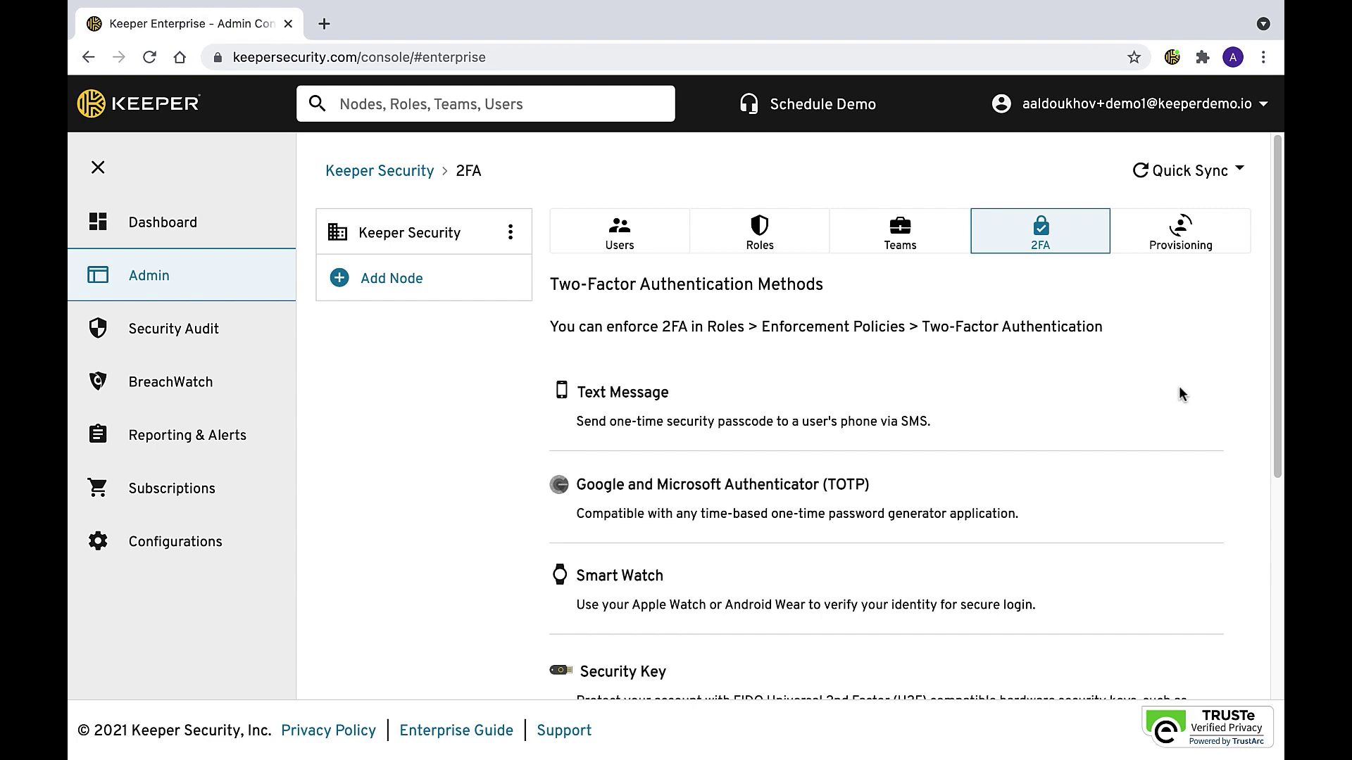
- Turn on Require 2FA in the Employee role's Two-Factor Authentication enforcement policies
{"action": "left_click", "coordinate": [812, 253]}
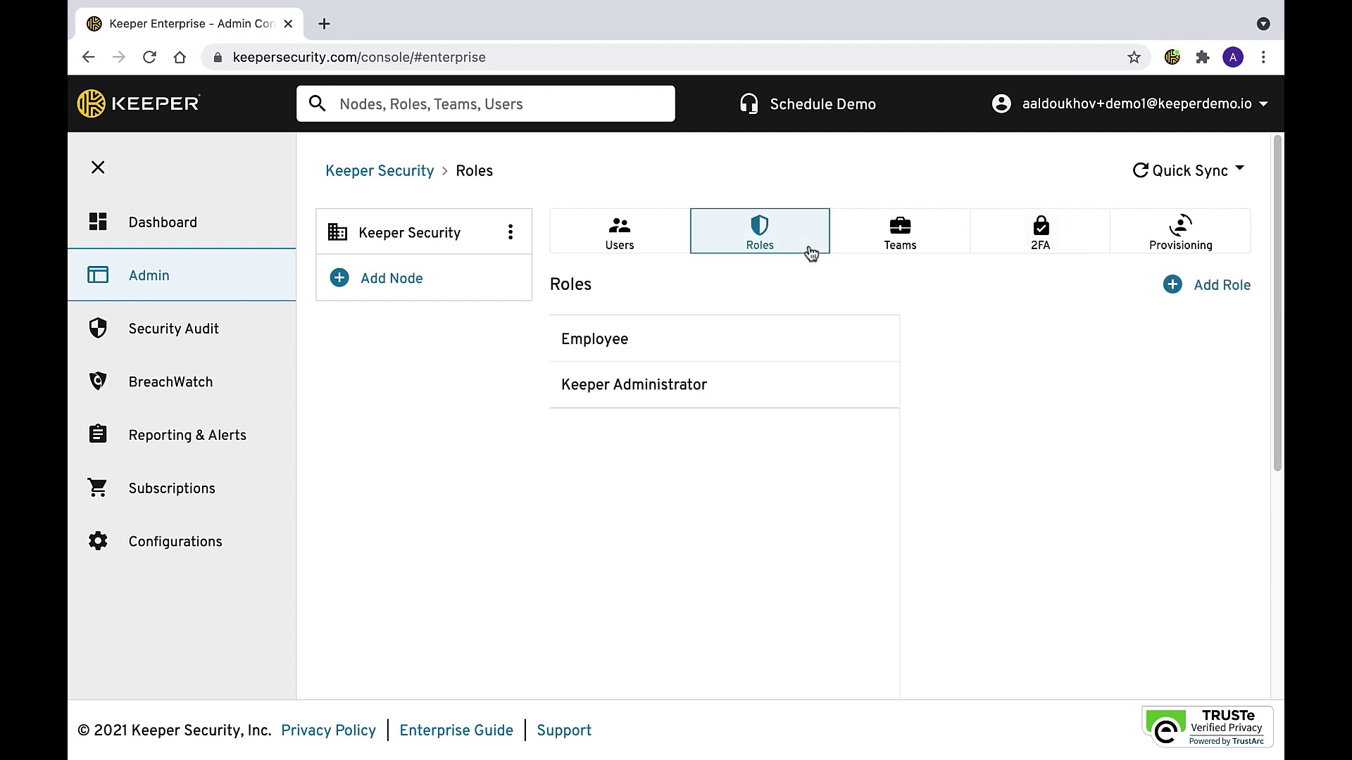
{"action": "left_click", "coordinate": [794, 345]}
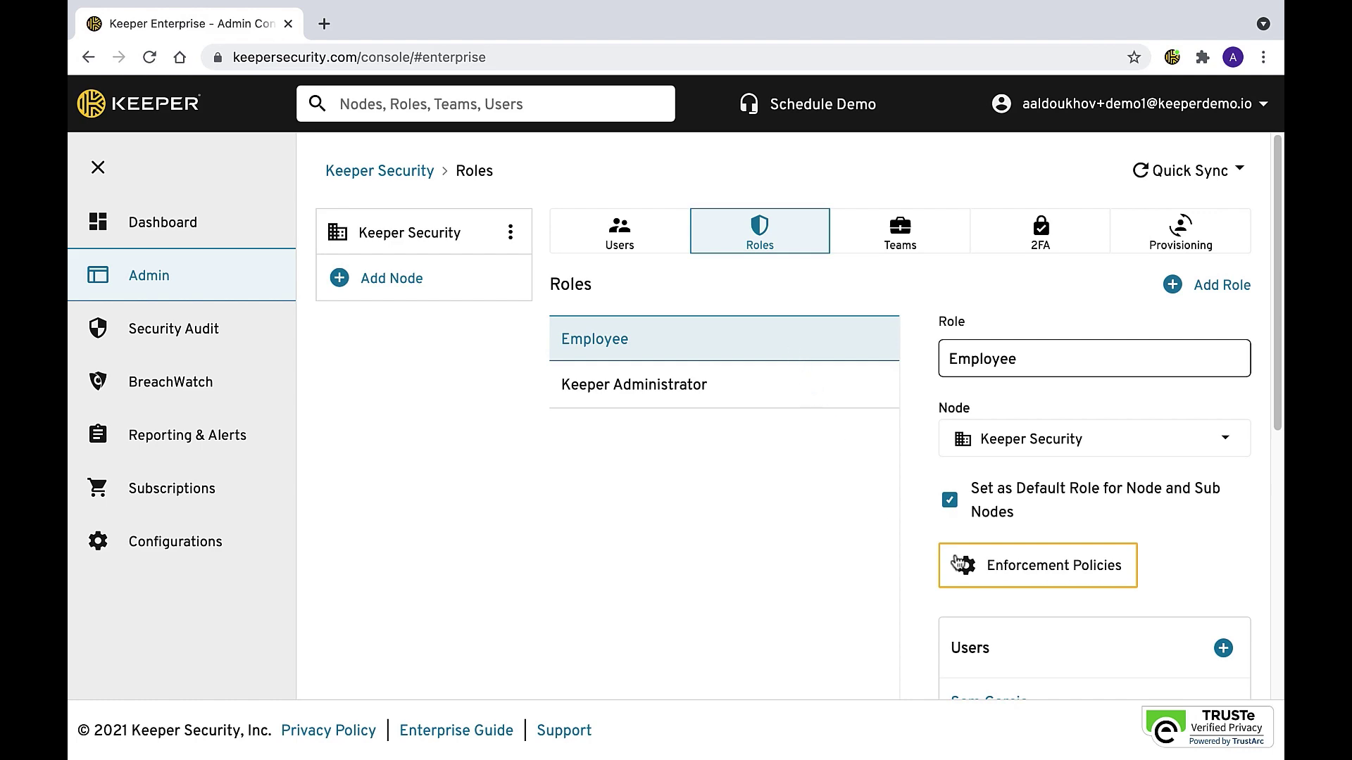
{"action": "left_click", "coordinate": [992, 574]}
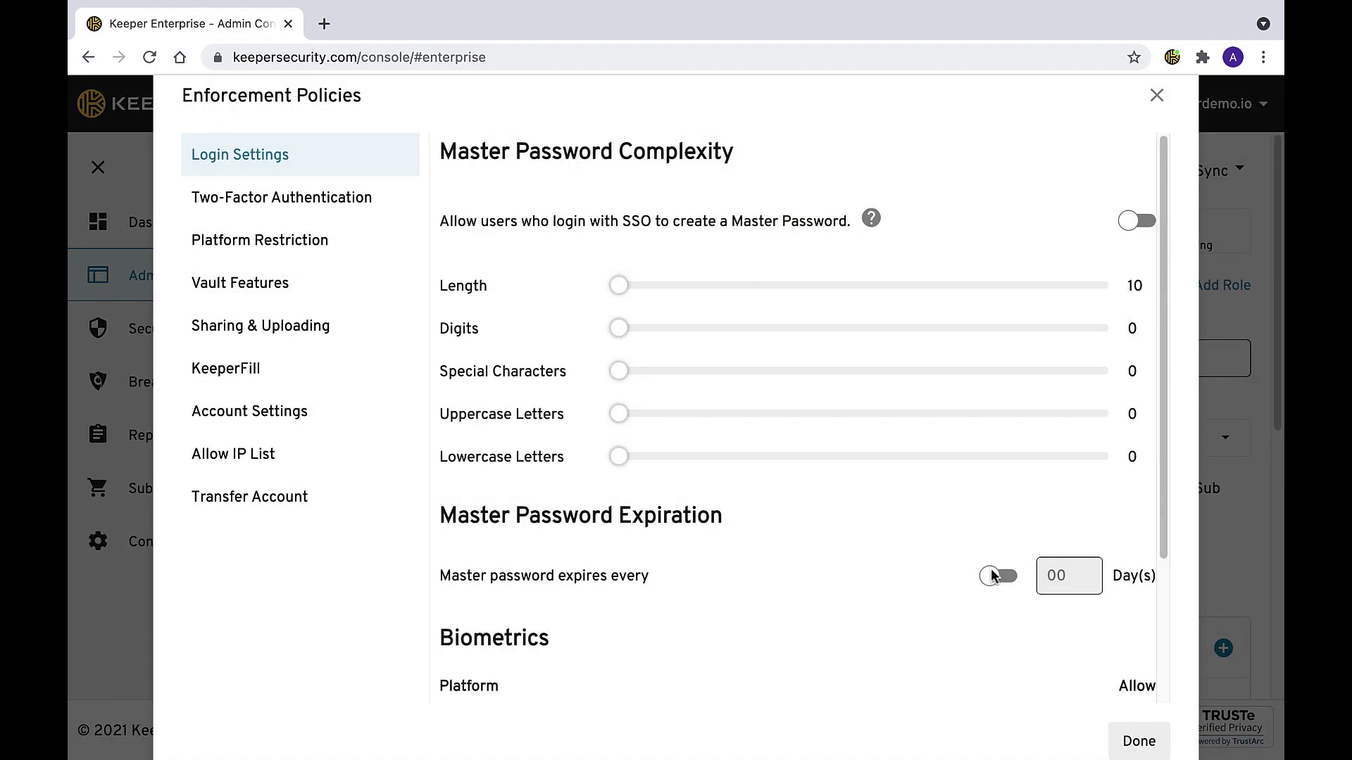
{"action": "left_click", "coordinate": [379, 202]}
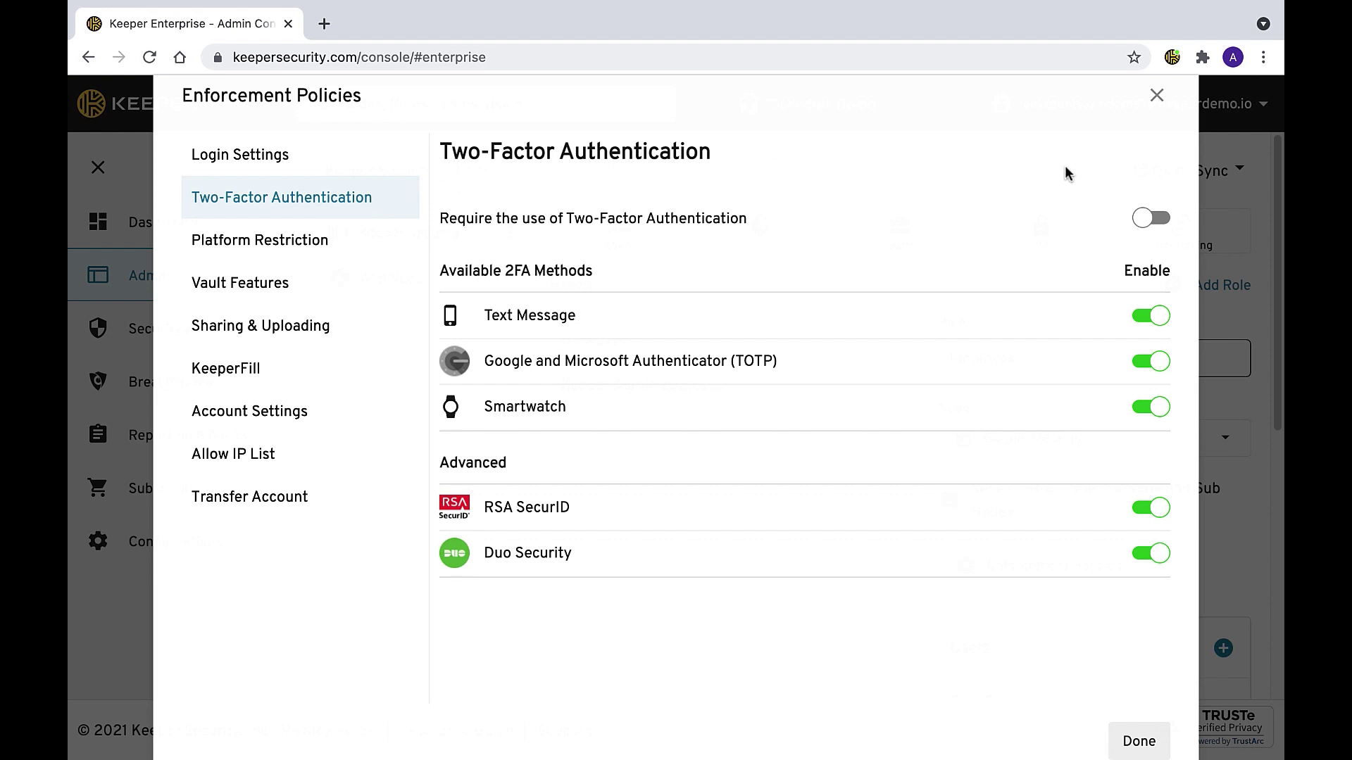
{"action": "left_click", "coordinate": [1149, 217]}
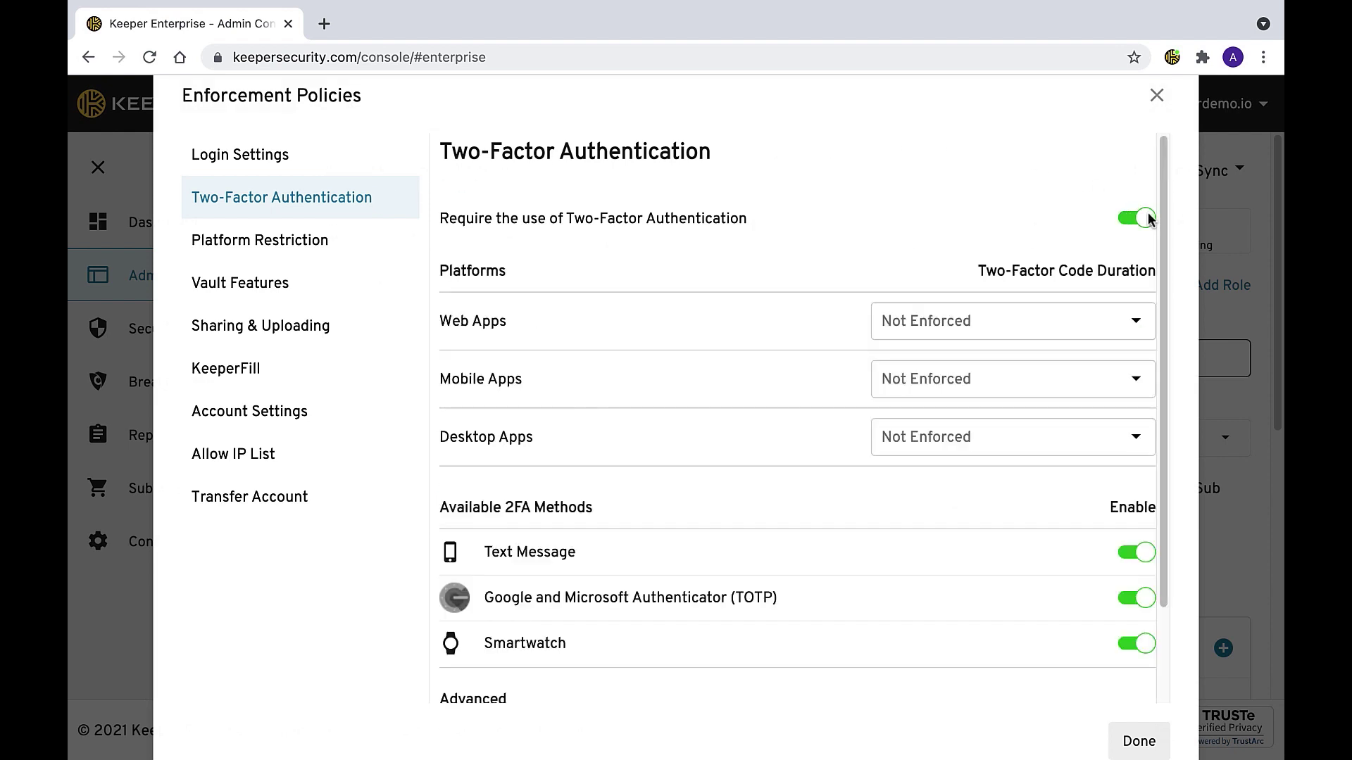
- Set 2FA code durations: every login on Web, every 30 days on Mobile, forever on Desktop
{"action": "left_click", "coordinate": [1127, 328]}
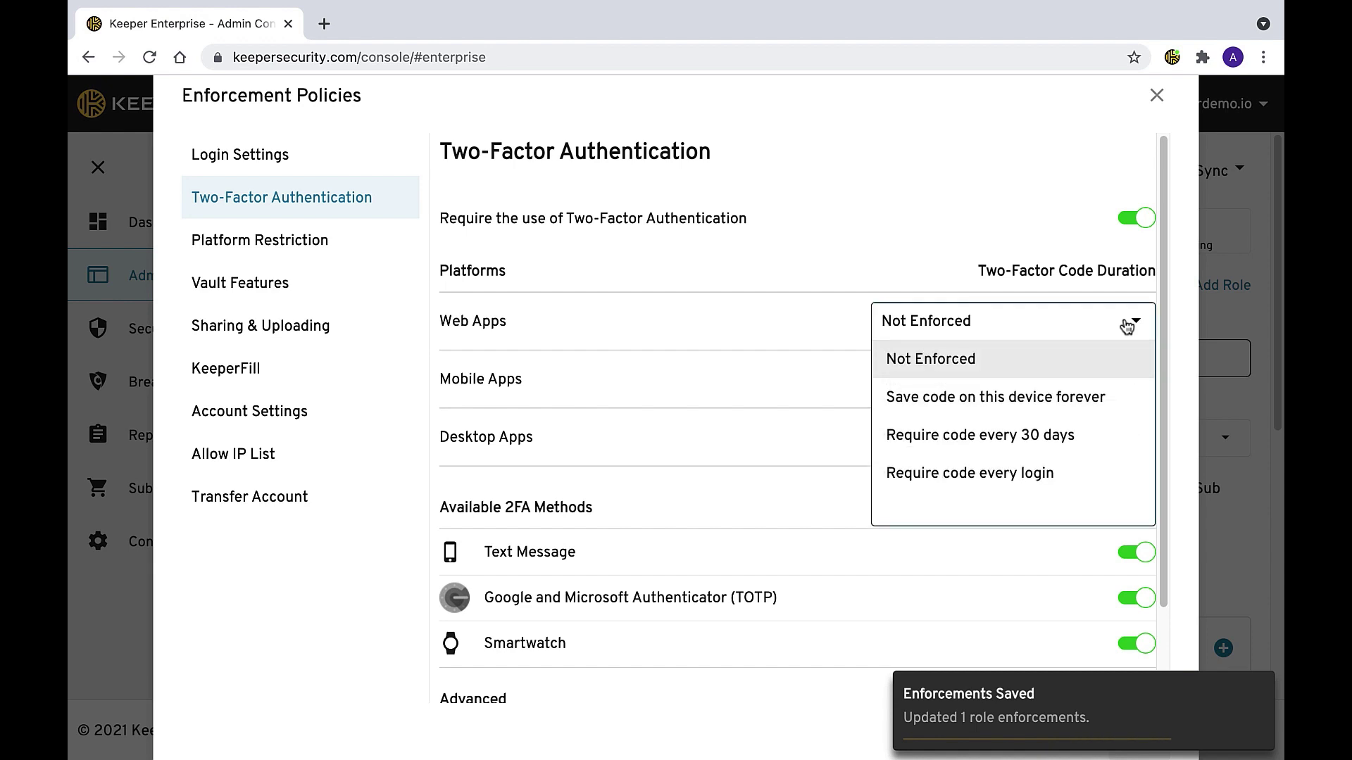
{"action": "left_click", "coordinate": [1120, 471]}
{"action": "left_click", "coordinate": [1126, 394]}
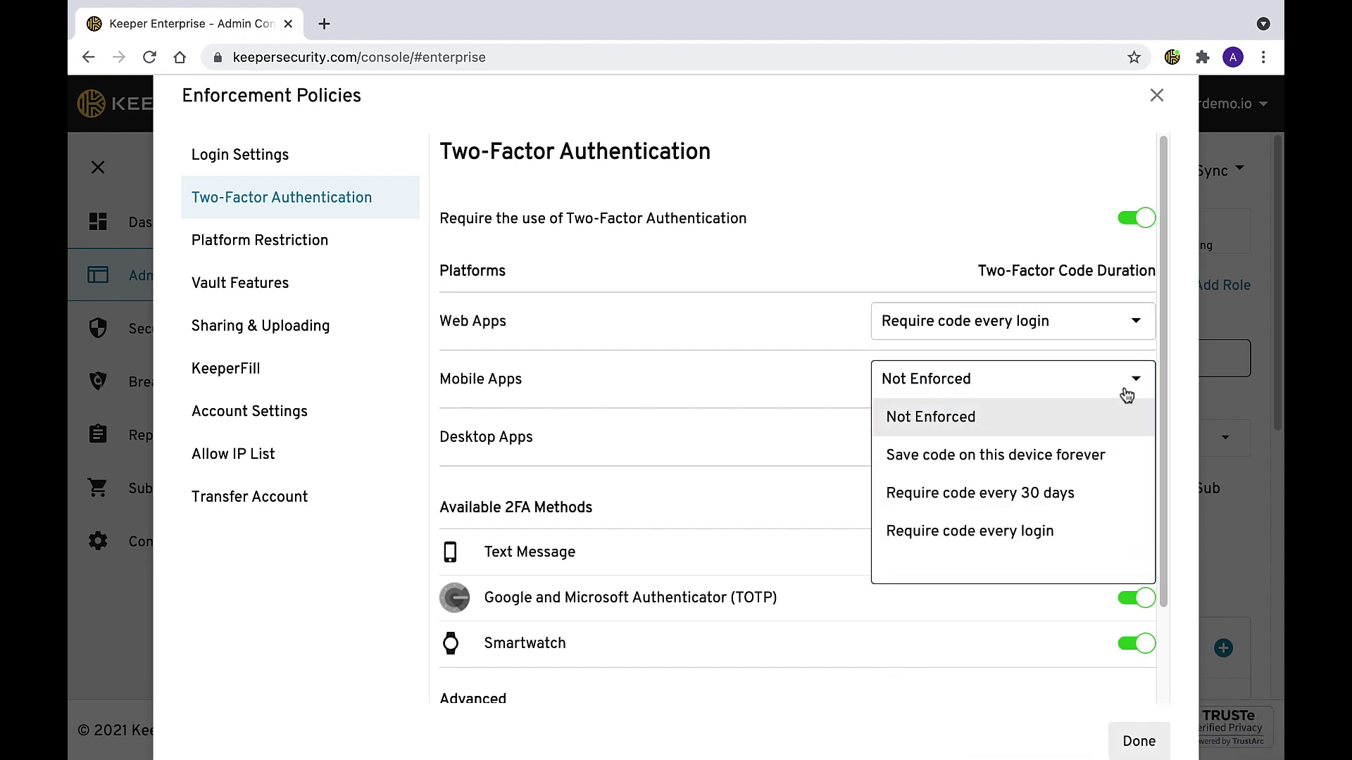
{"action": "left_click", "coordinate": [1124, 497]}
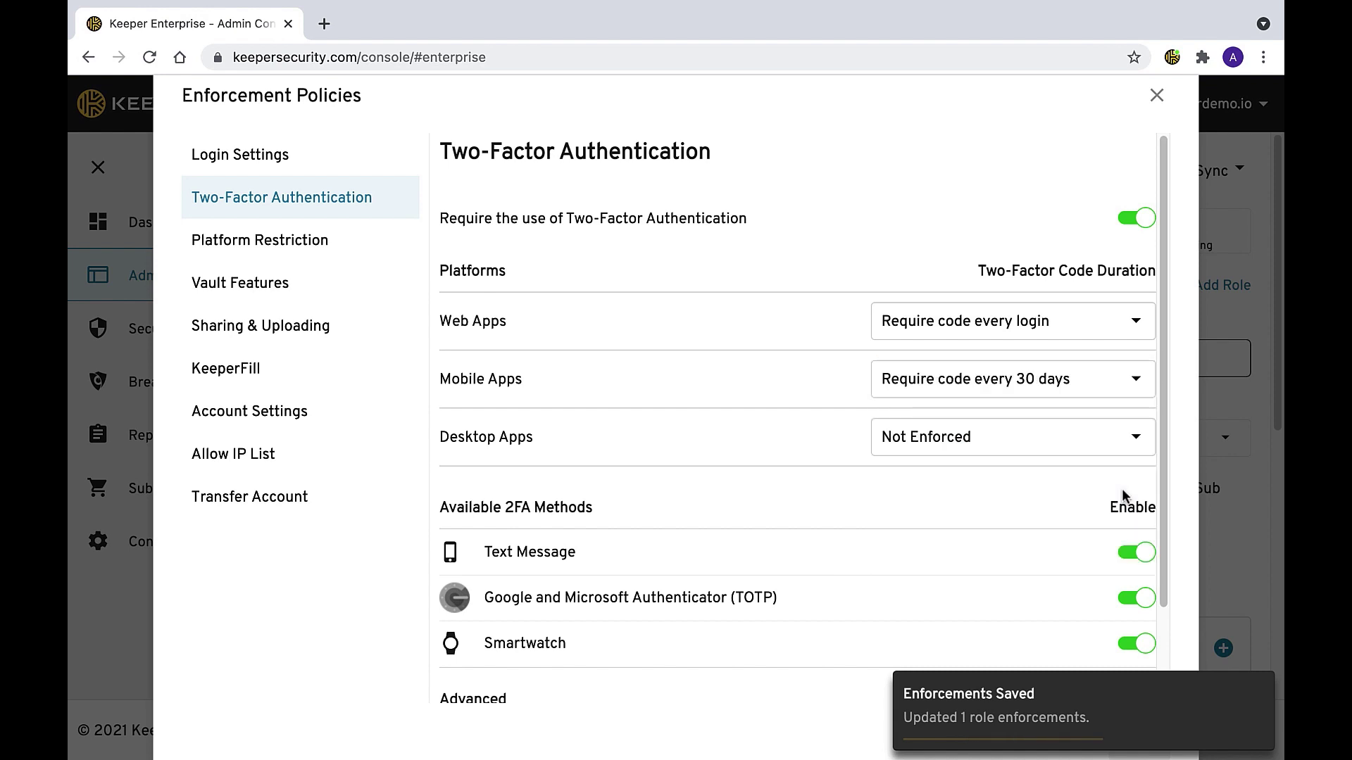
{"action": "left_click", "coordinate": [1130, 446]}
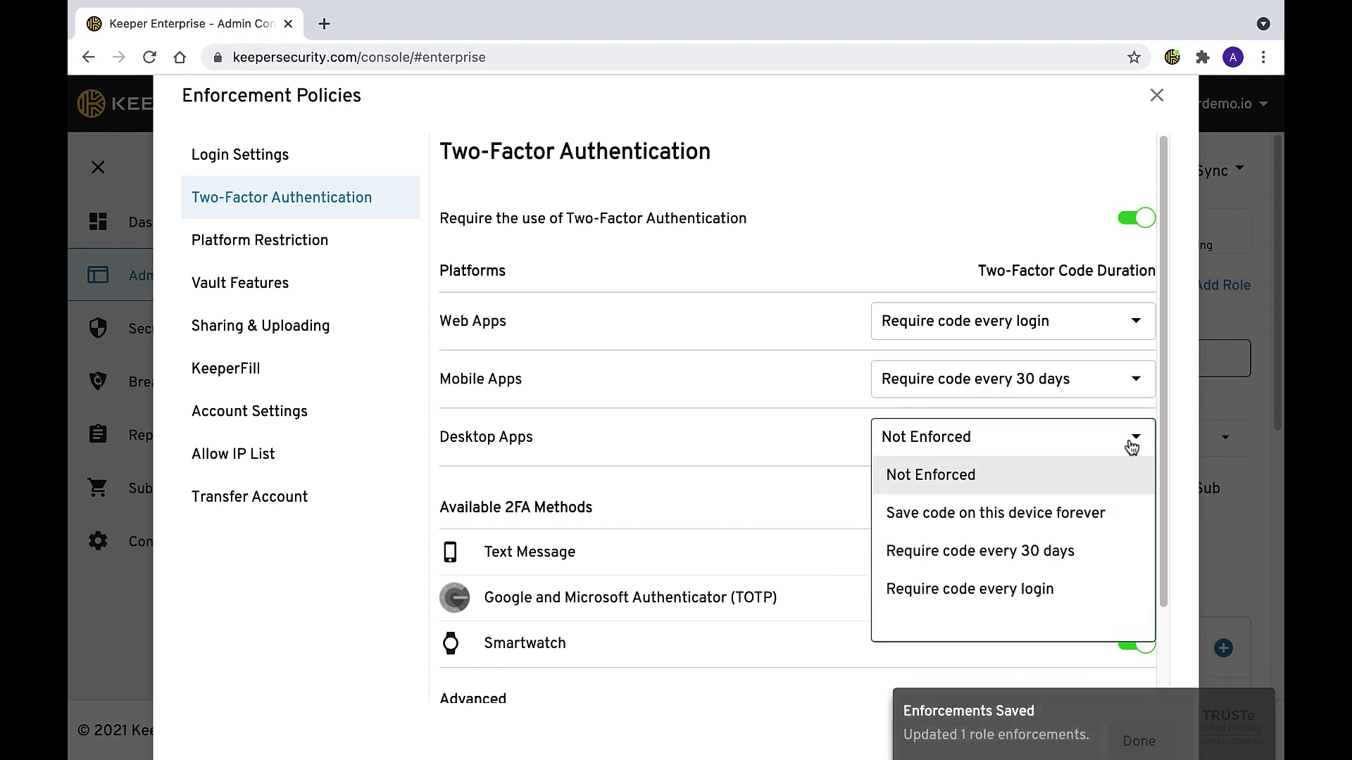
{"action": "left_click", "coordinate": [1123, 514]}
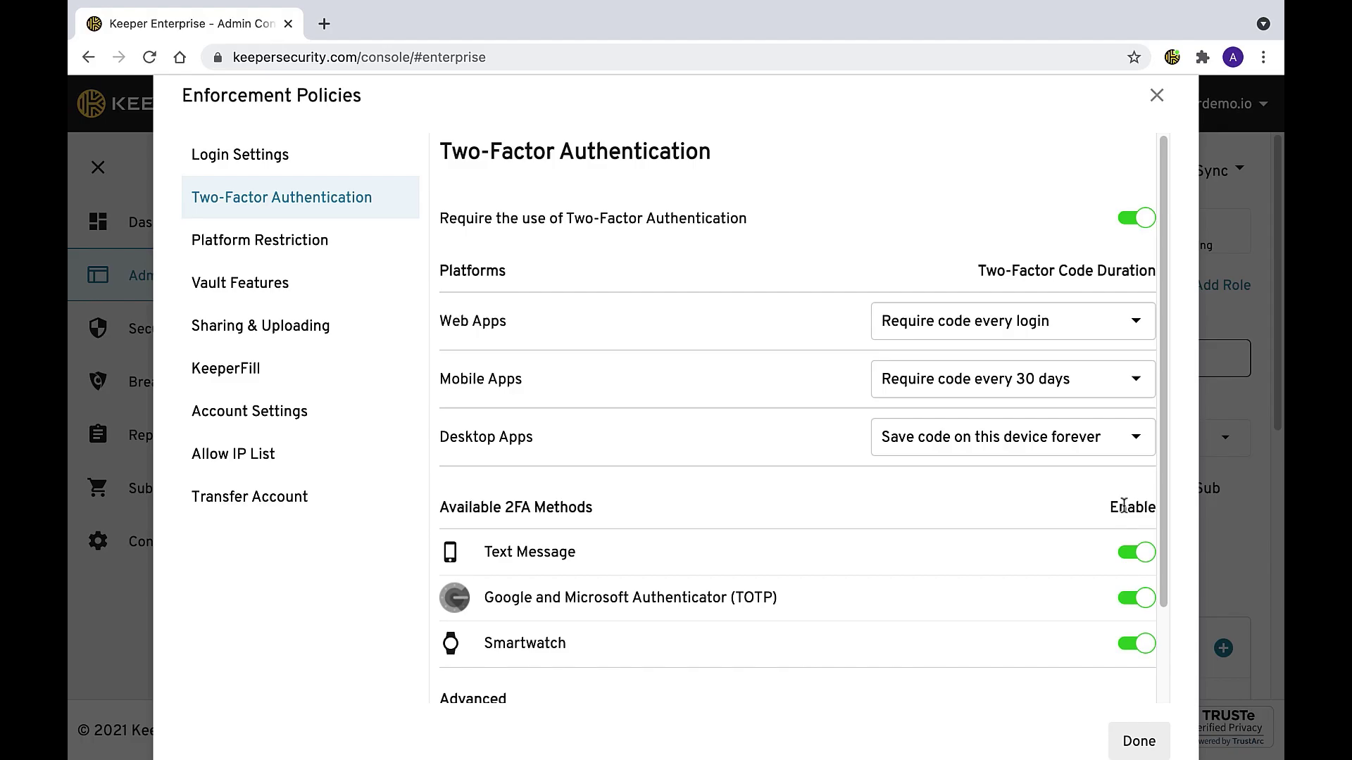
{"action": "left_click", "coordinate": [1134, 739]}
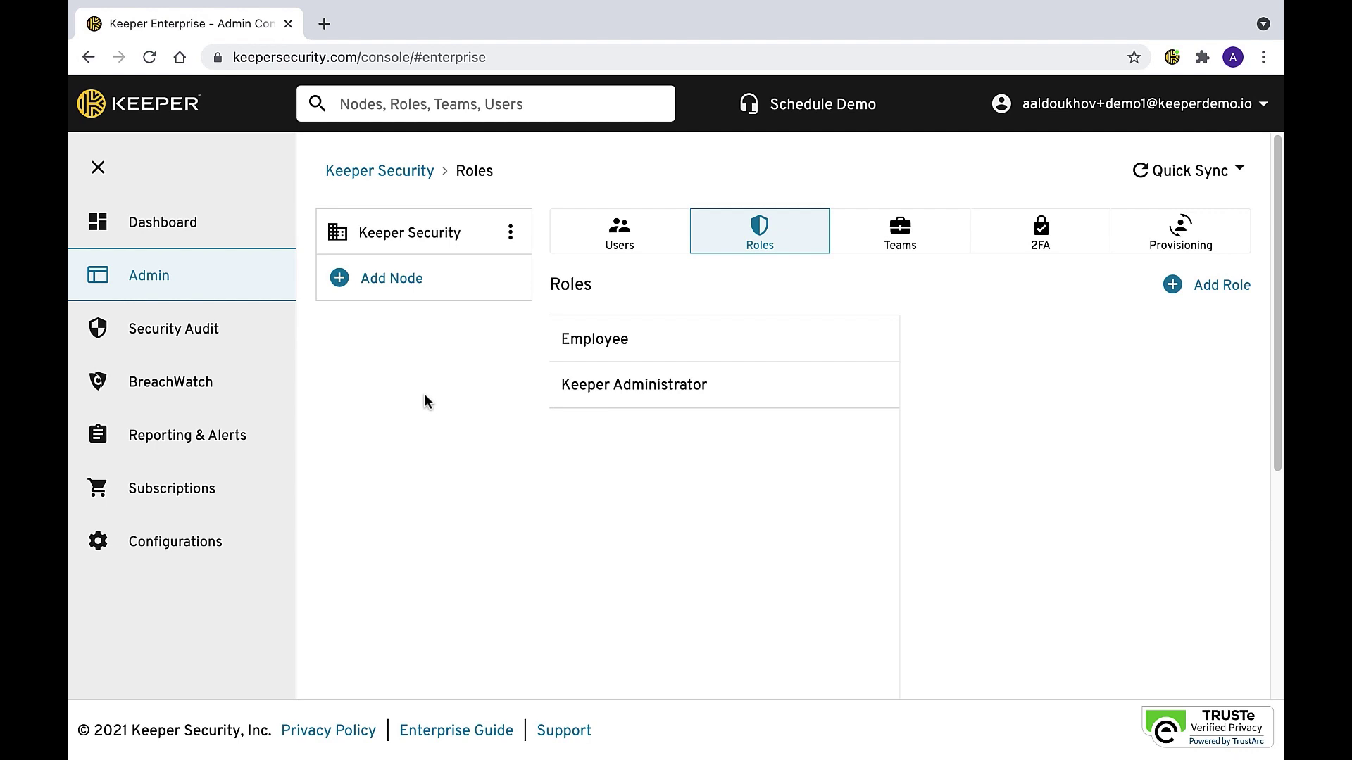
- Enable 'Disable security question and answer for account recovery' in Employee's Account Settings policies
{"action": "left_click", "coordinate": [628, 340]}
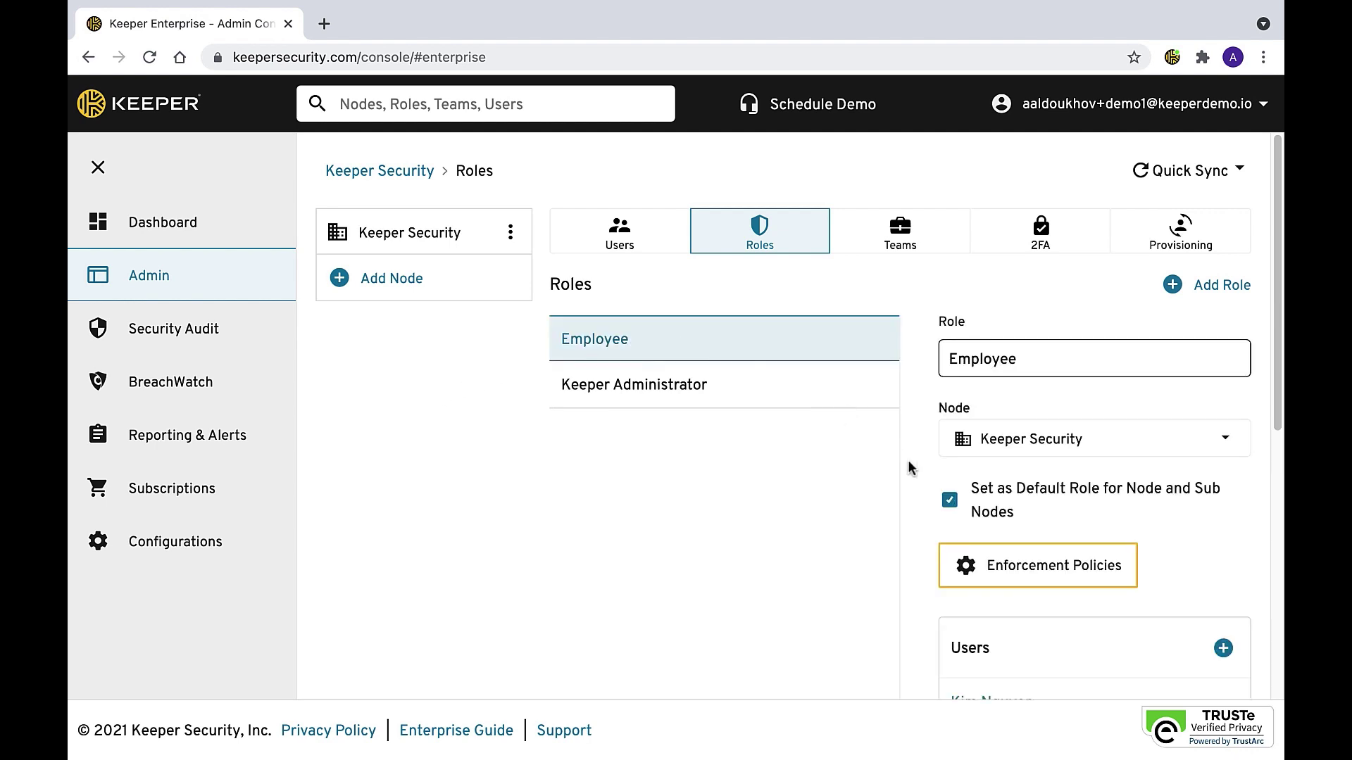
{"action": "left_click", "coordinate": [990, 558]}
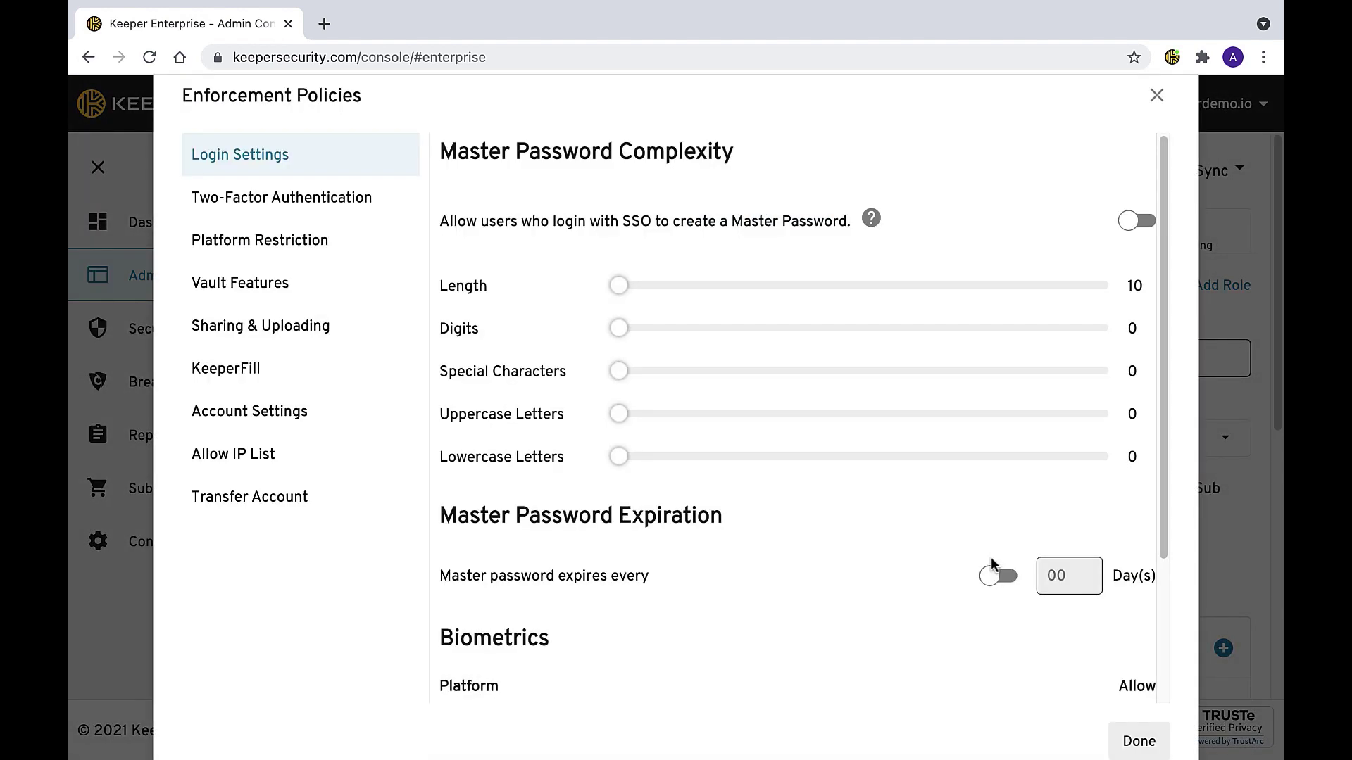
{"action": "left_click", "coordinate": [349, 414]}
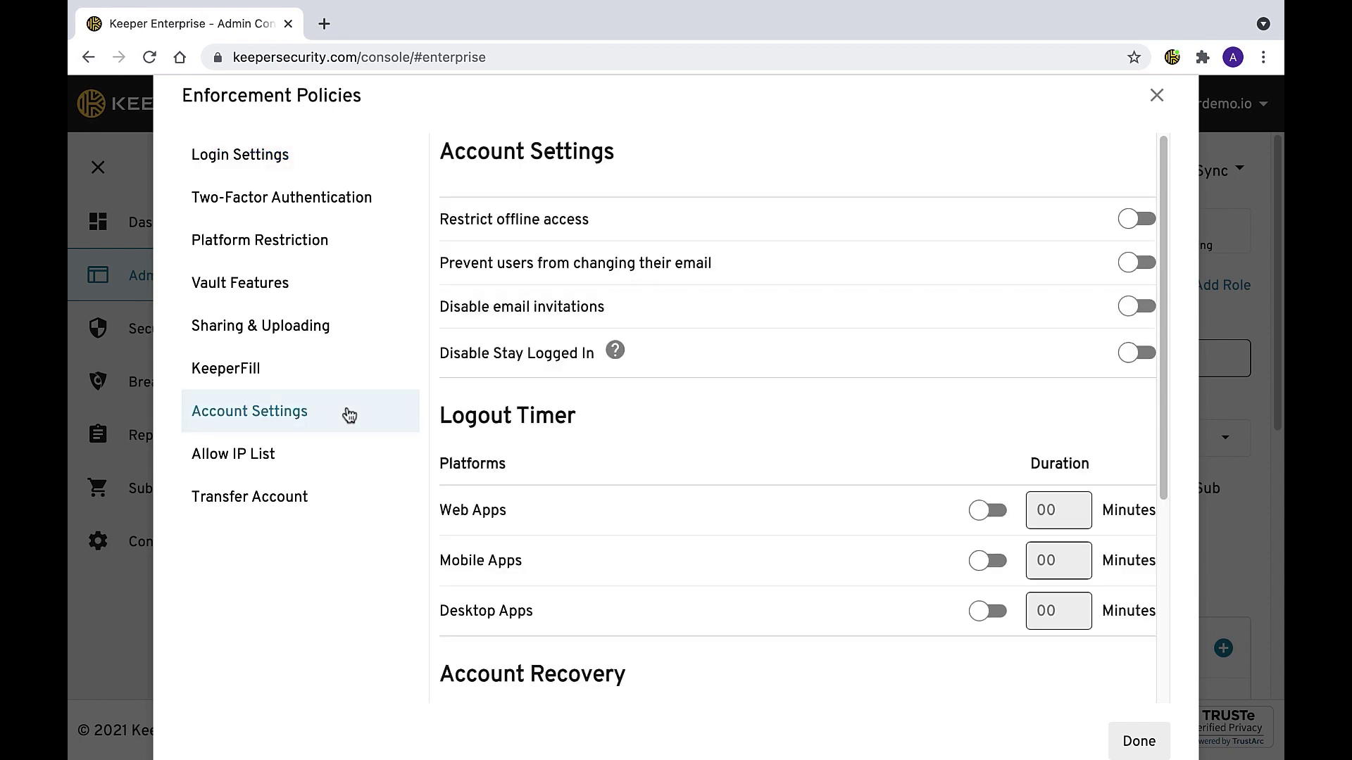
{"action": "scroll", "coordinate": [692, 436], "scroll_direction": "down", "scroll_amount": 5}
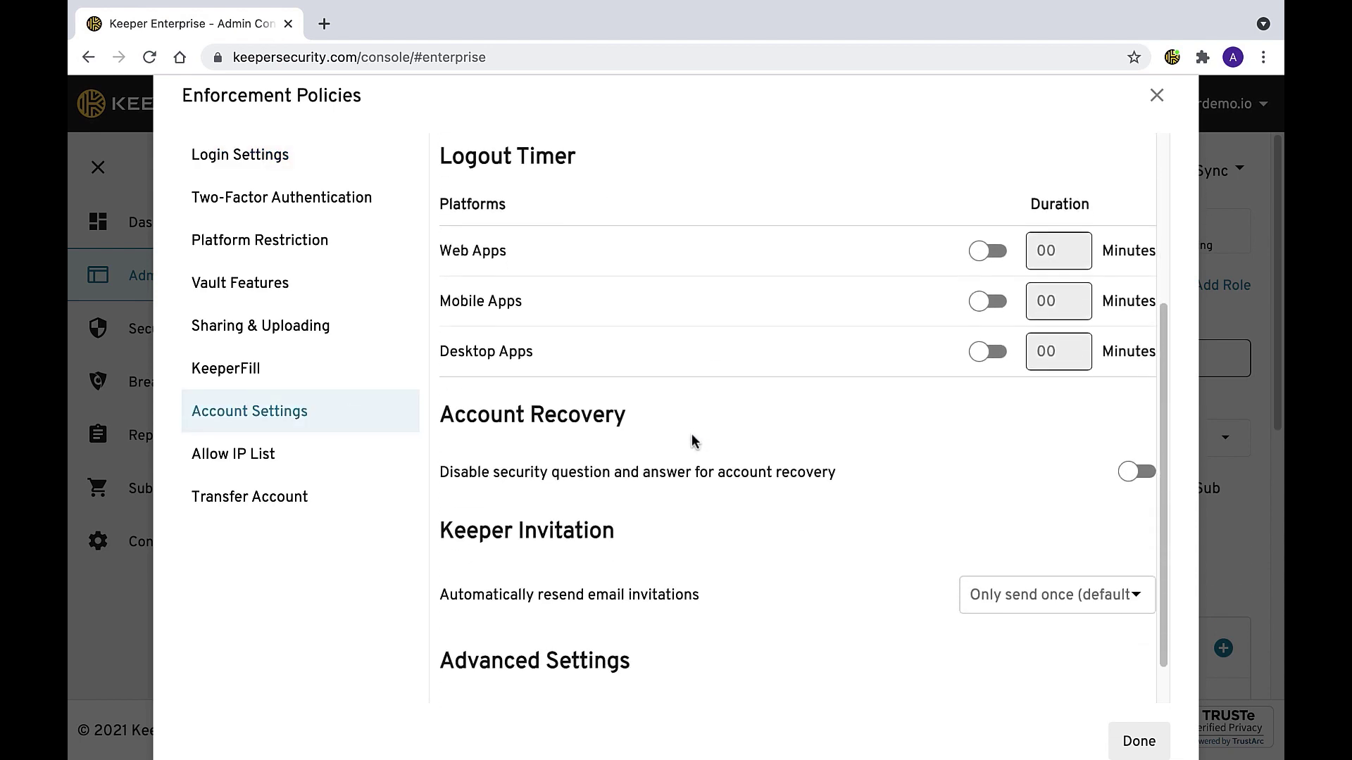
{"action": "left_click", "coordinate": [1127, 423]}
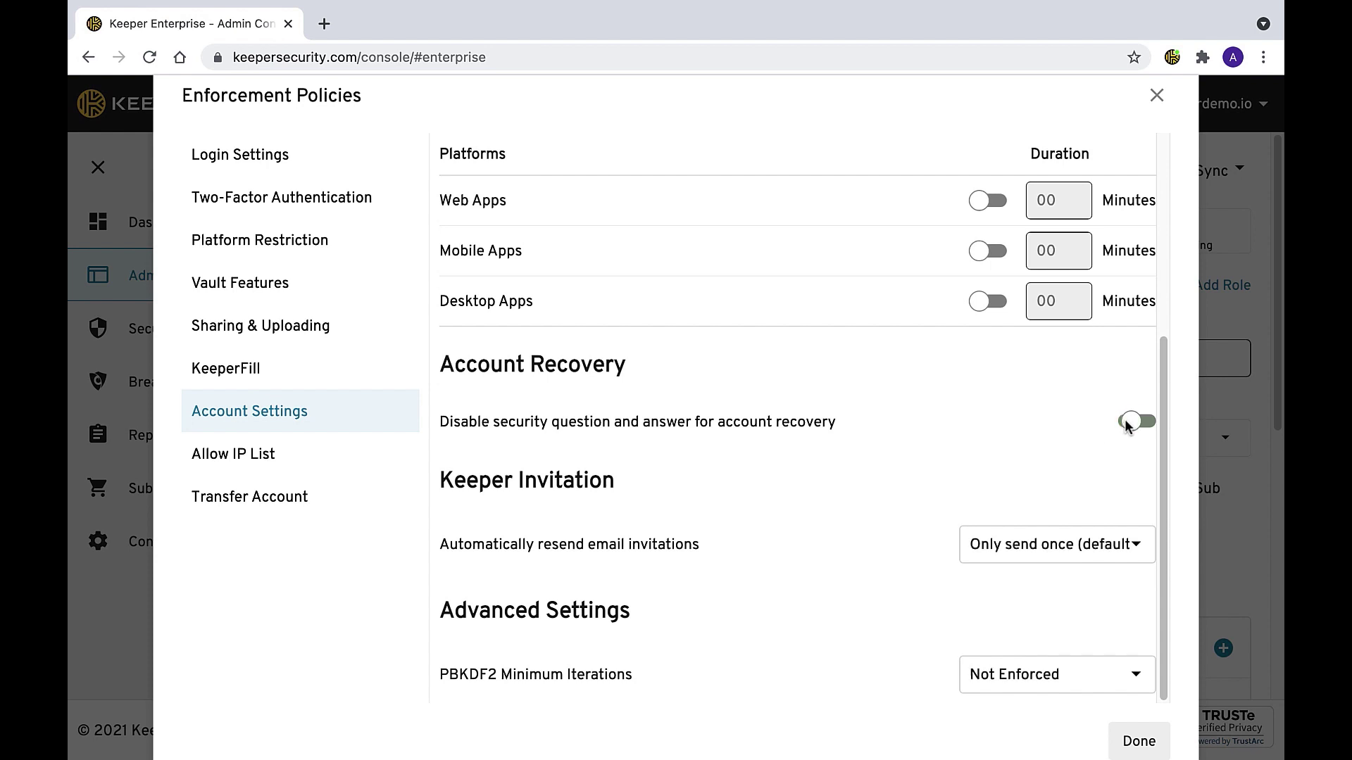
{"action": "key", "text": "Escape"}
- Grant Transfer Account in the Employee role's Keeper Security node administrative permissions
{"action": "scroll", "coordinate": [968, 454], "scroll_direction": "down", "scroll_amount": 5}
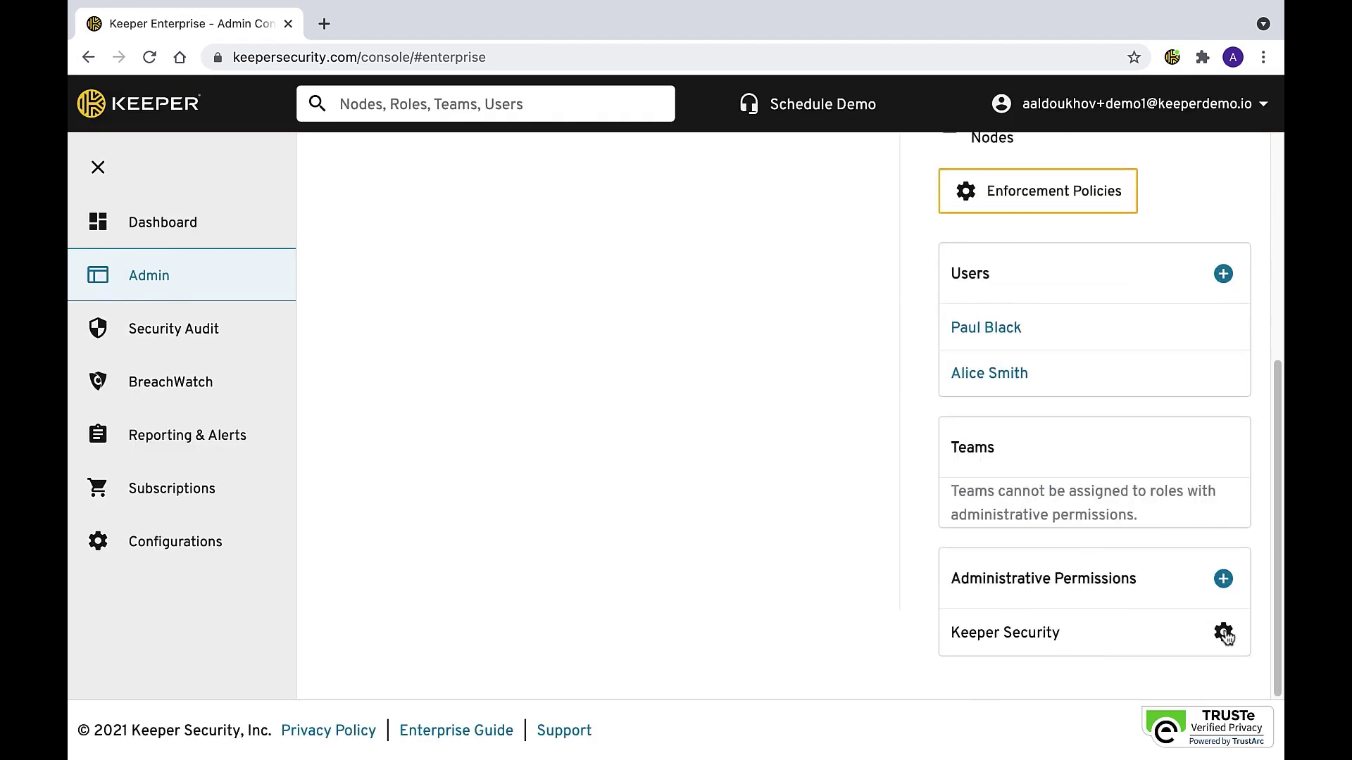
{"action": "left_click", "coordinate": [1224, 632]}
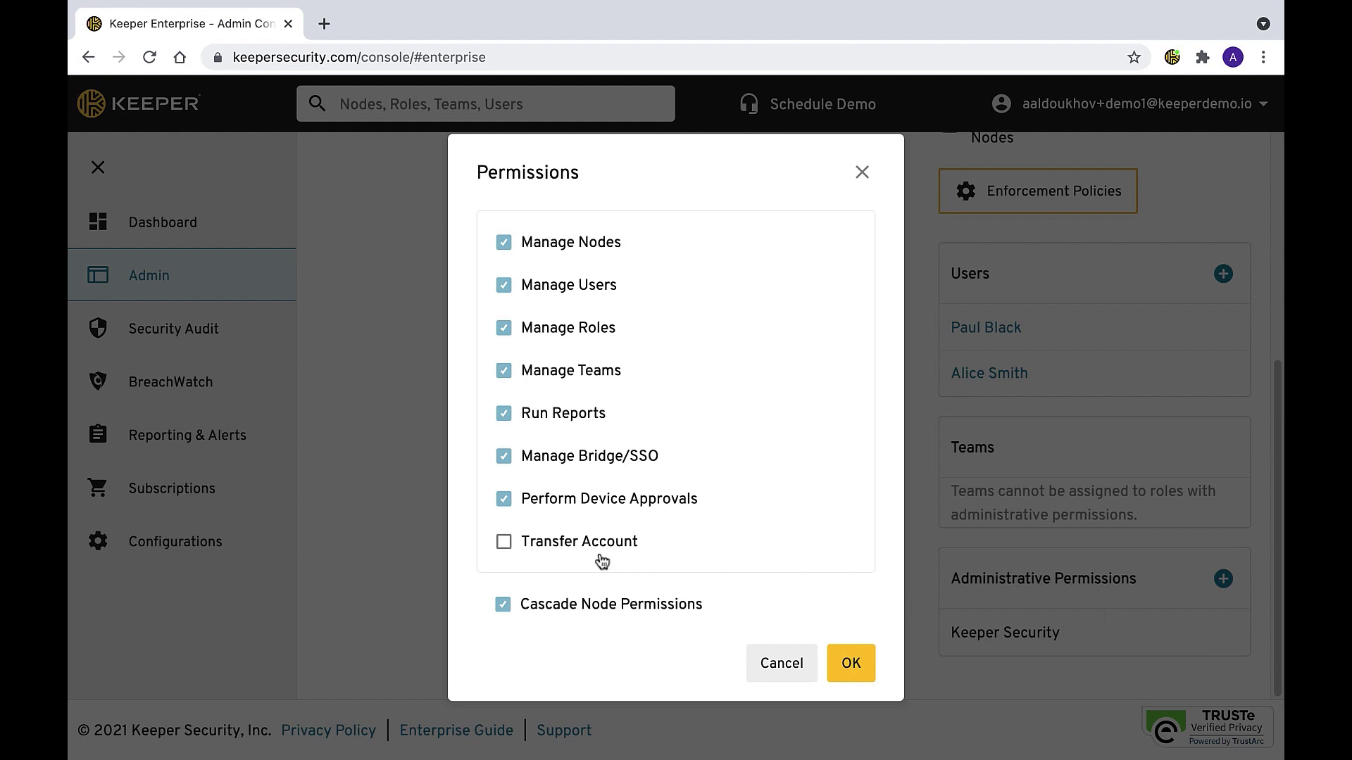
{"action": "left_click", "coordinate": [533, 555]}
{"action": "left_click", "coordinate": [852, 661]}
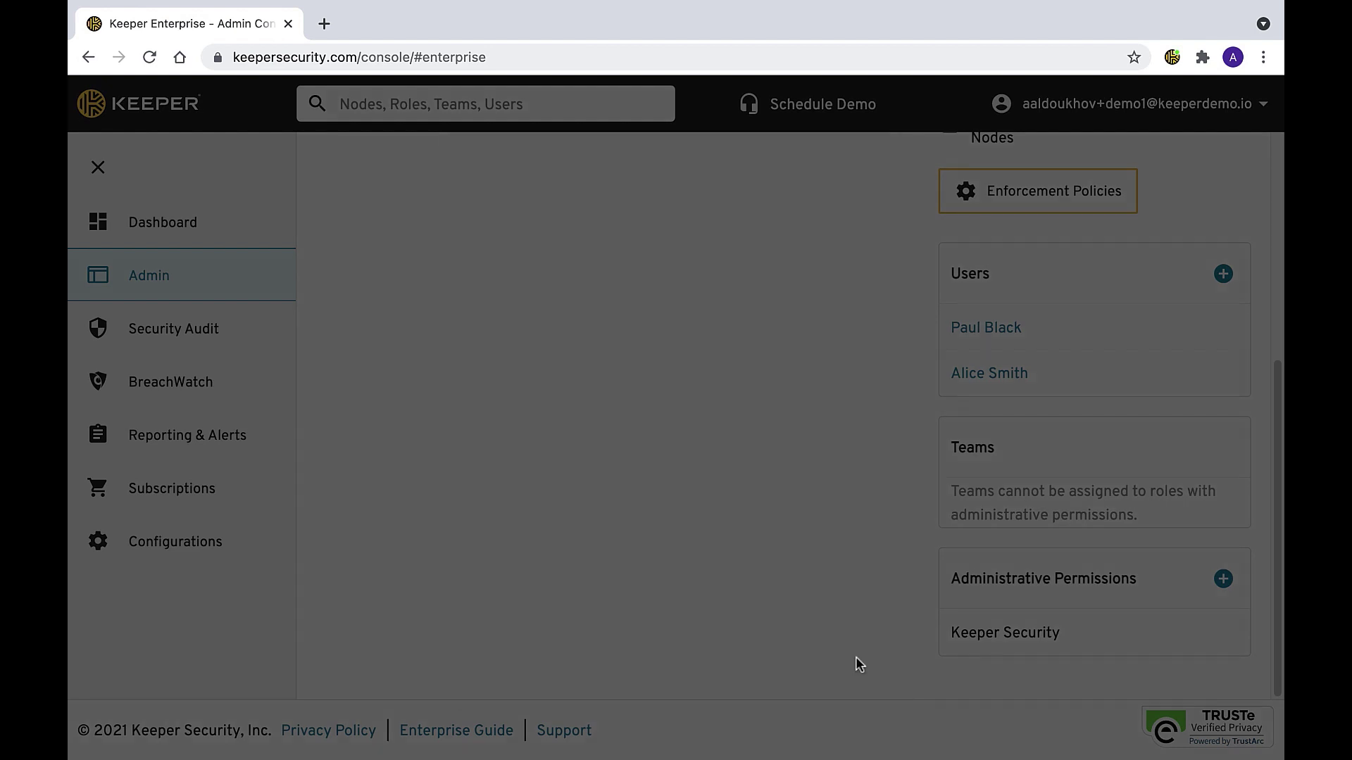
- Add a blank IP range to Employee's Allow IP List and select its starting address field
{"action": "left_click", "coordinate": [725, 240]}
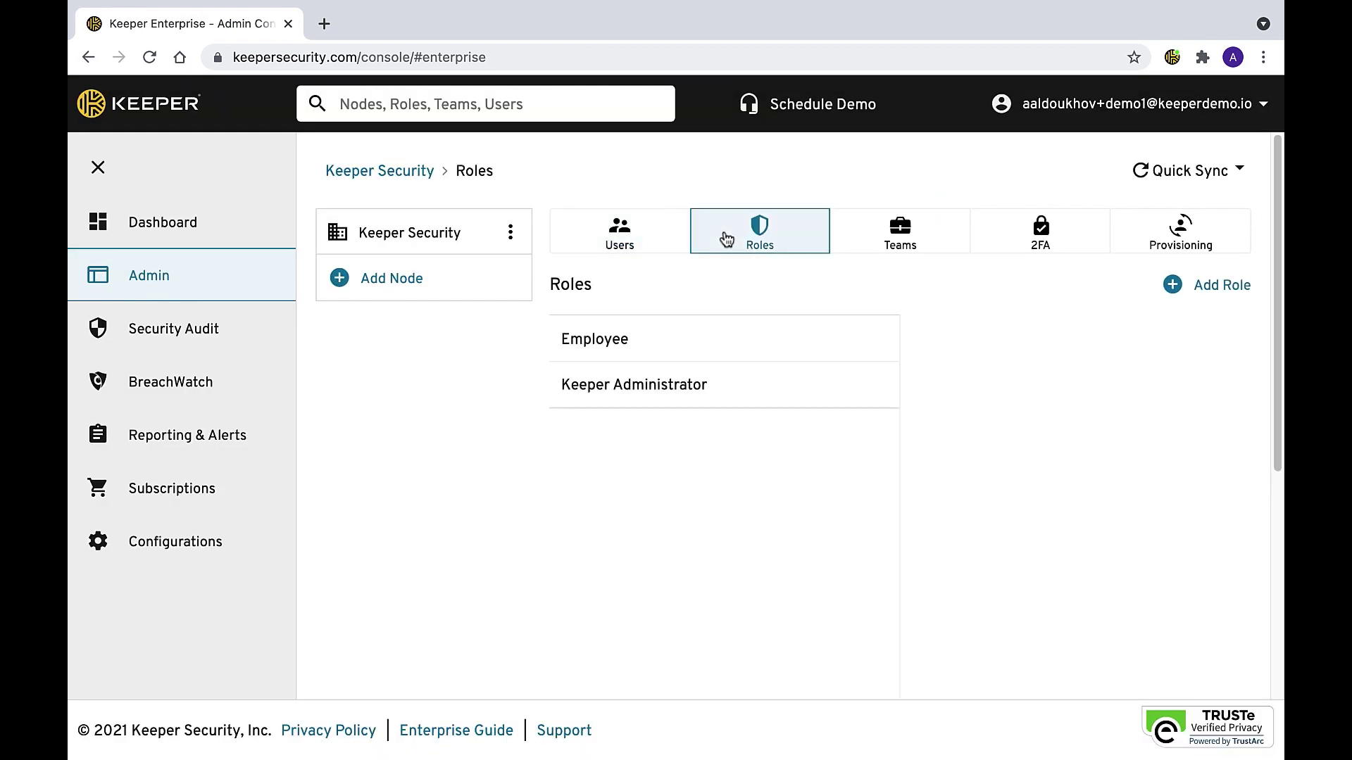
{"action": "left_click", "coordinate": [778, 346]}
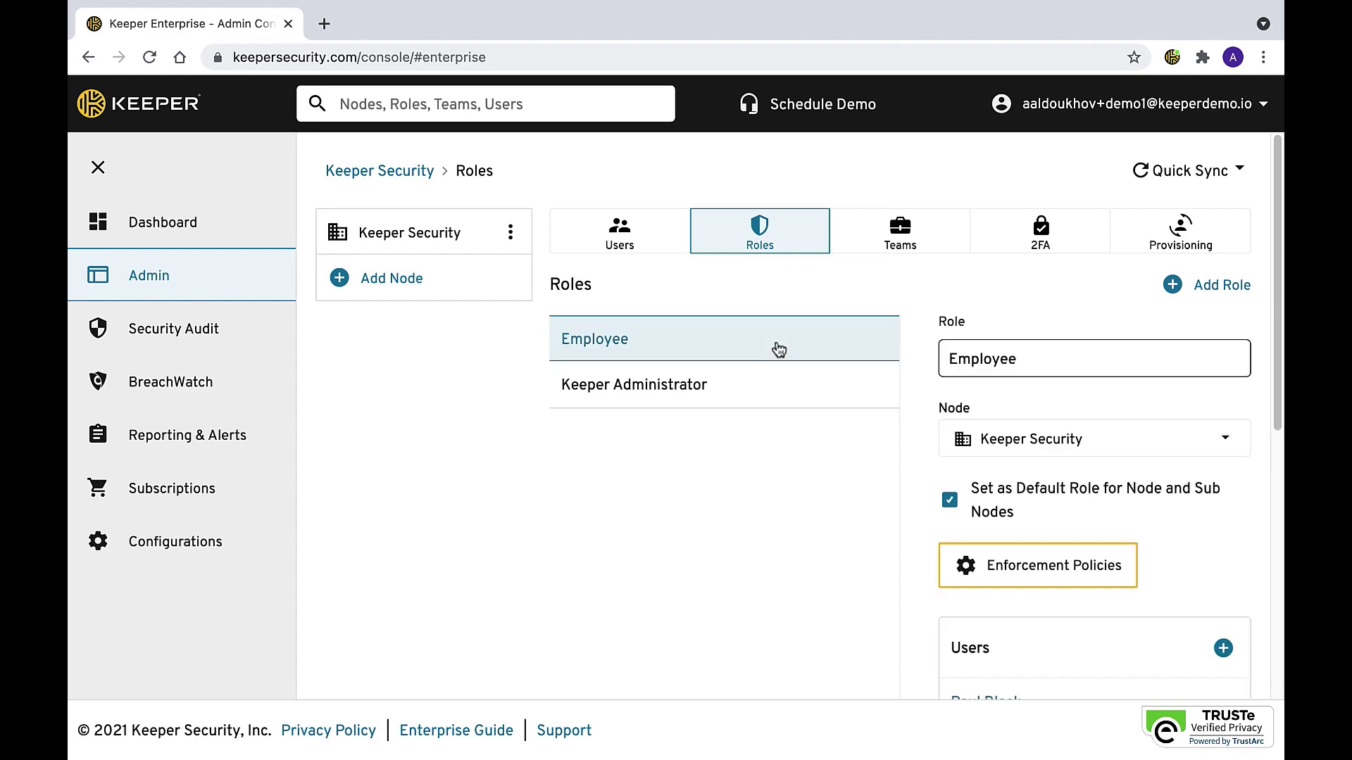
{"action": "left_click", "coordinate": [1000, 563]}
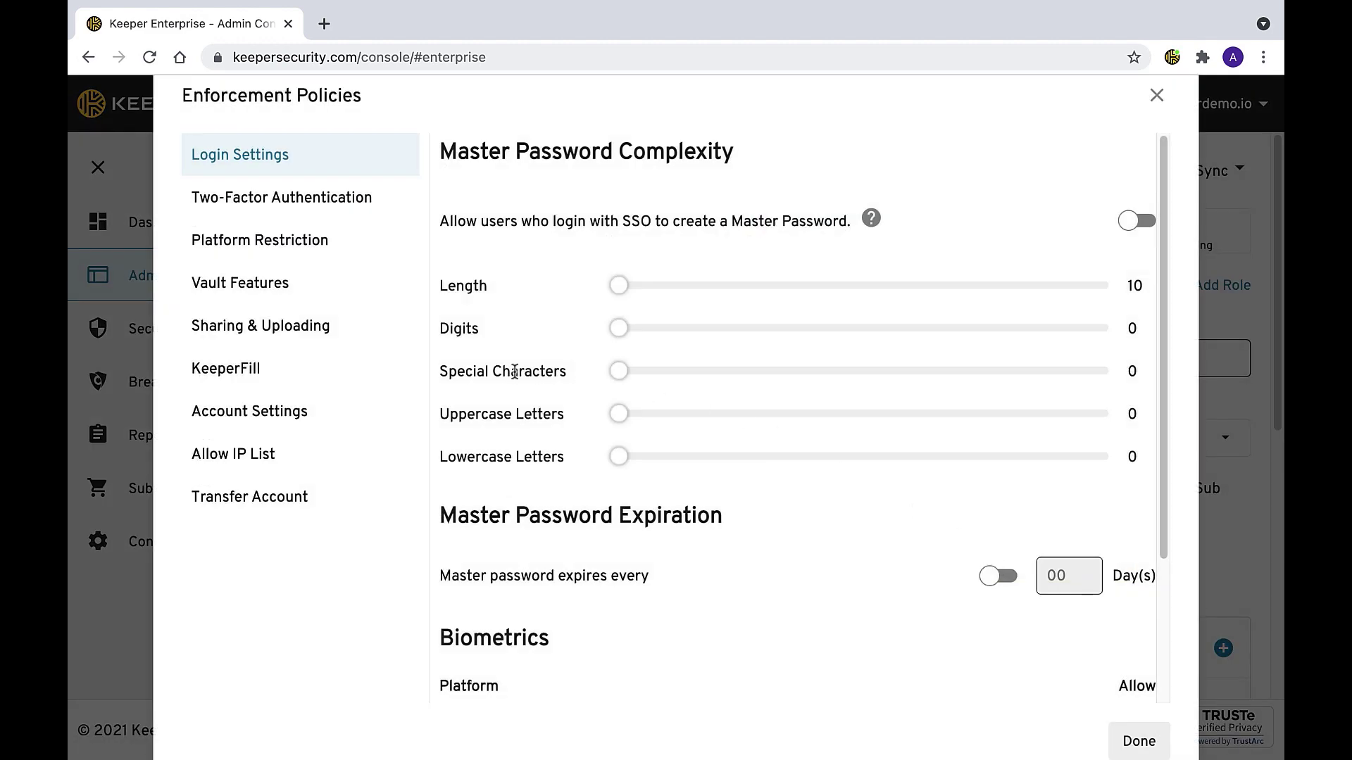
{"action": "left_click", "coordinate": [336, 455]}
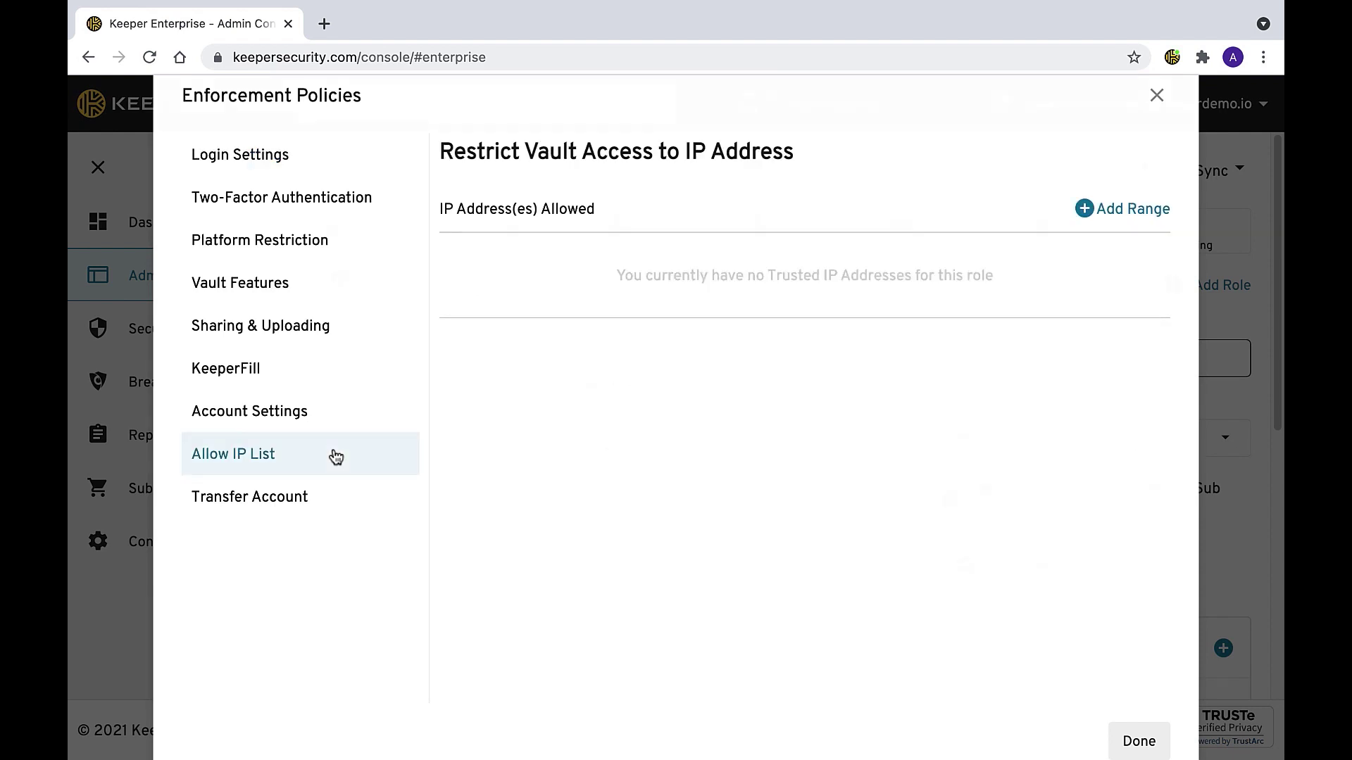
{"action": "left_click", "coordinate": [1084, 210]}
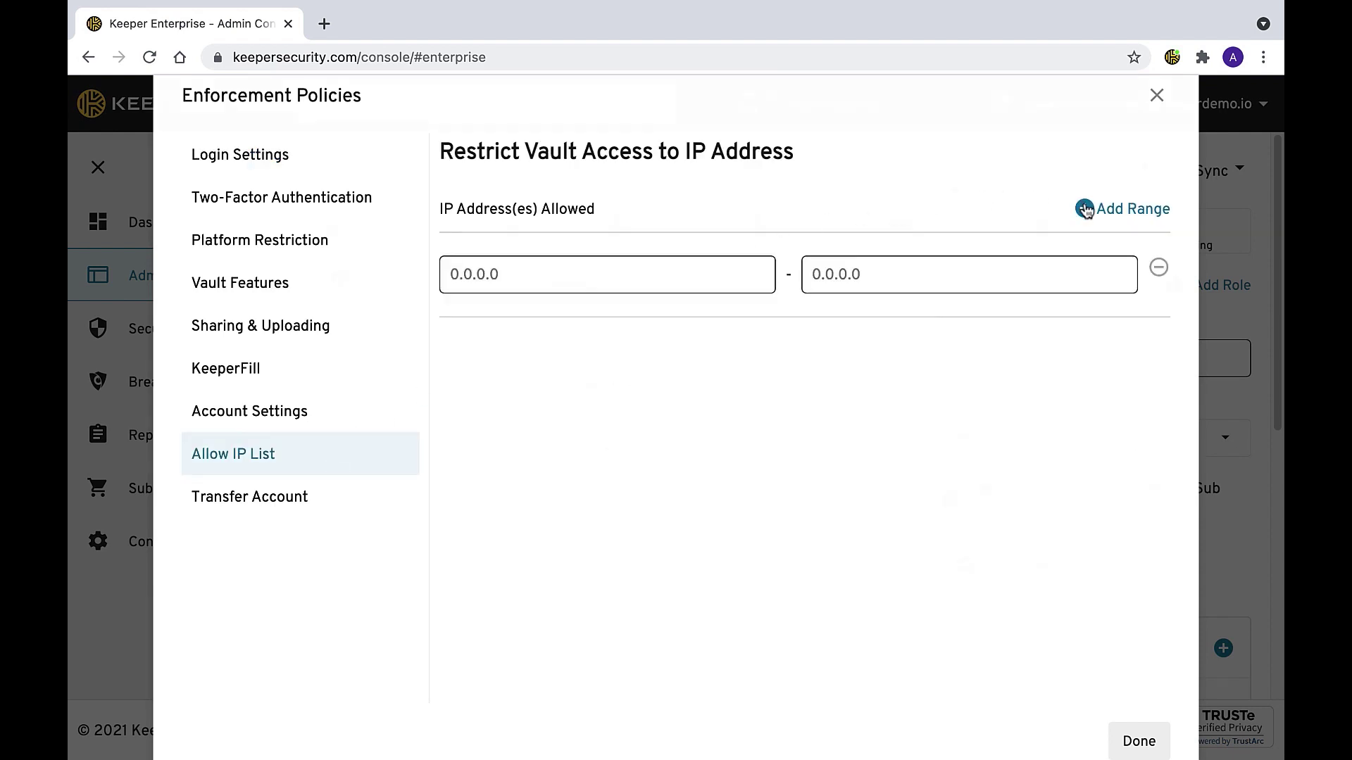
{"action": "left_click", "coordinate": [593, 264]}
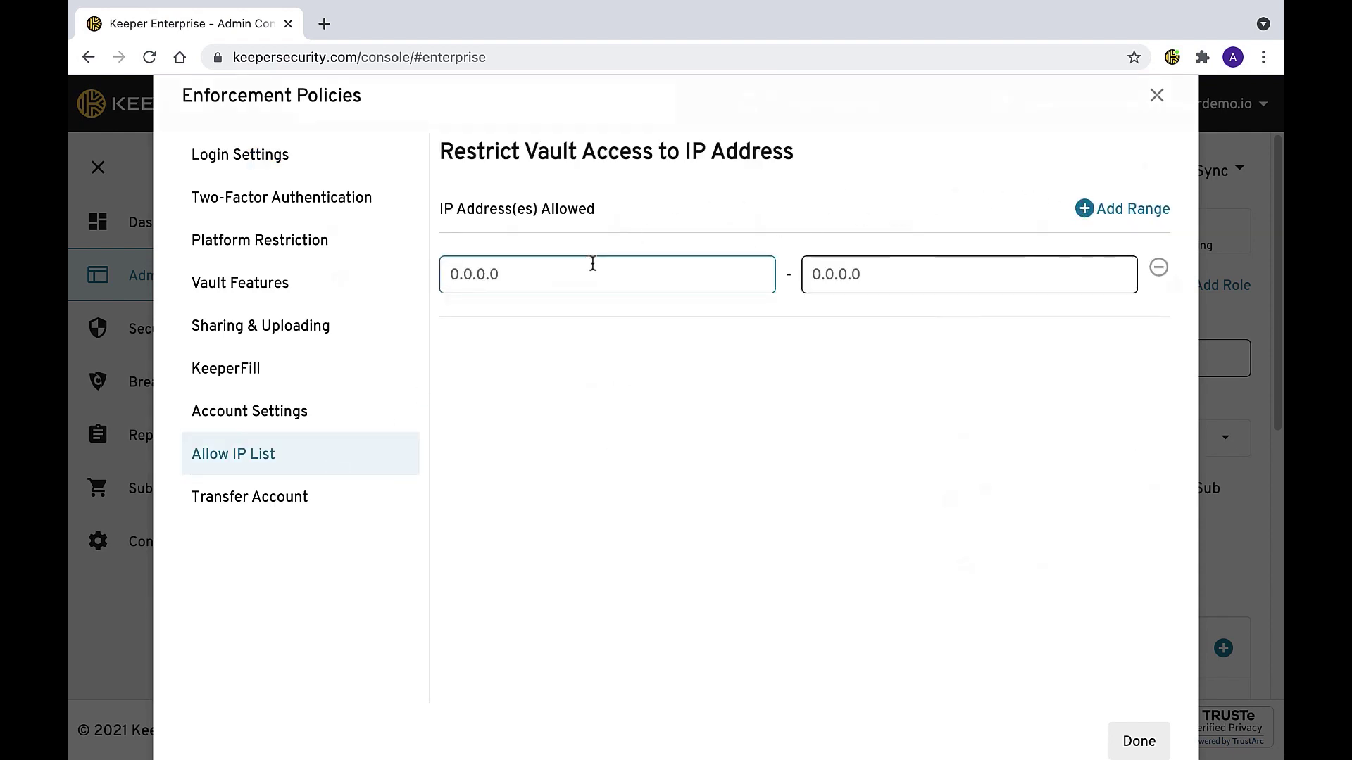